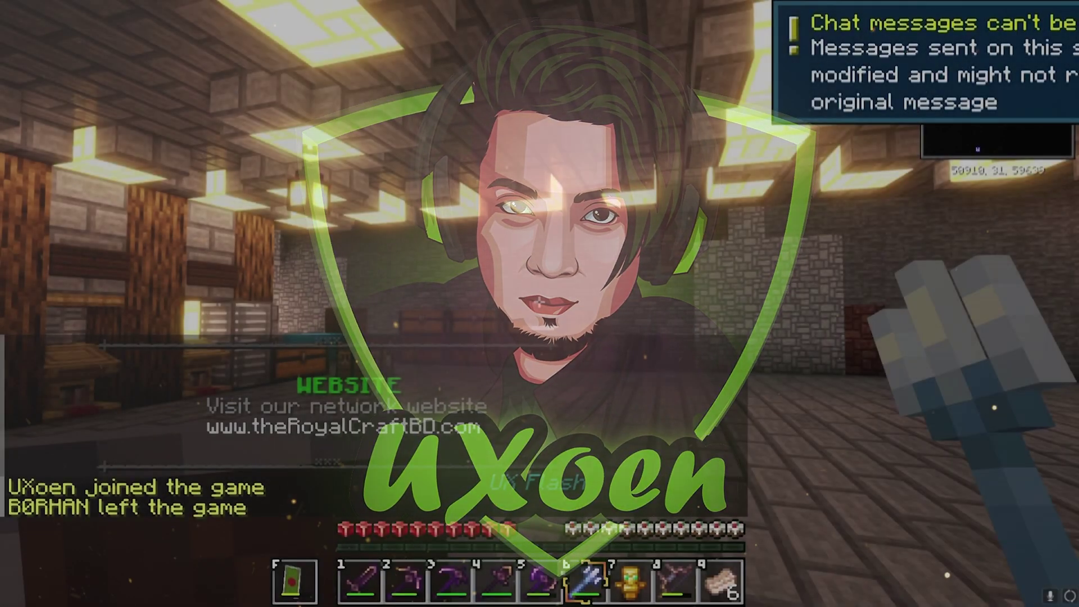
key(F1)
key(F5)
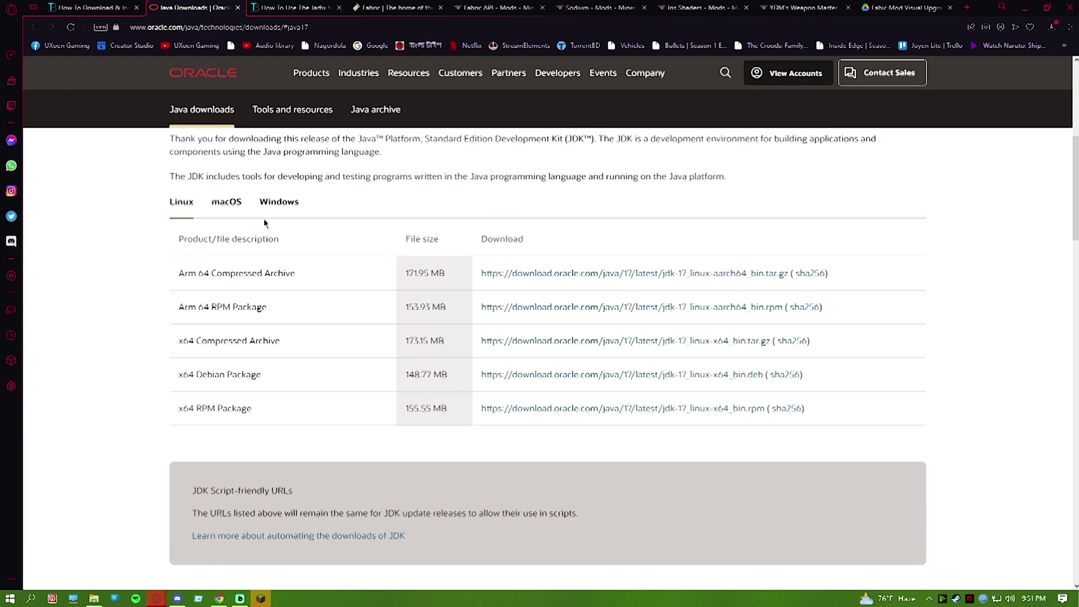
Show the Windows downloads for JDK 17 and check the link options of the x64 Installer
click(279, 201)
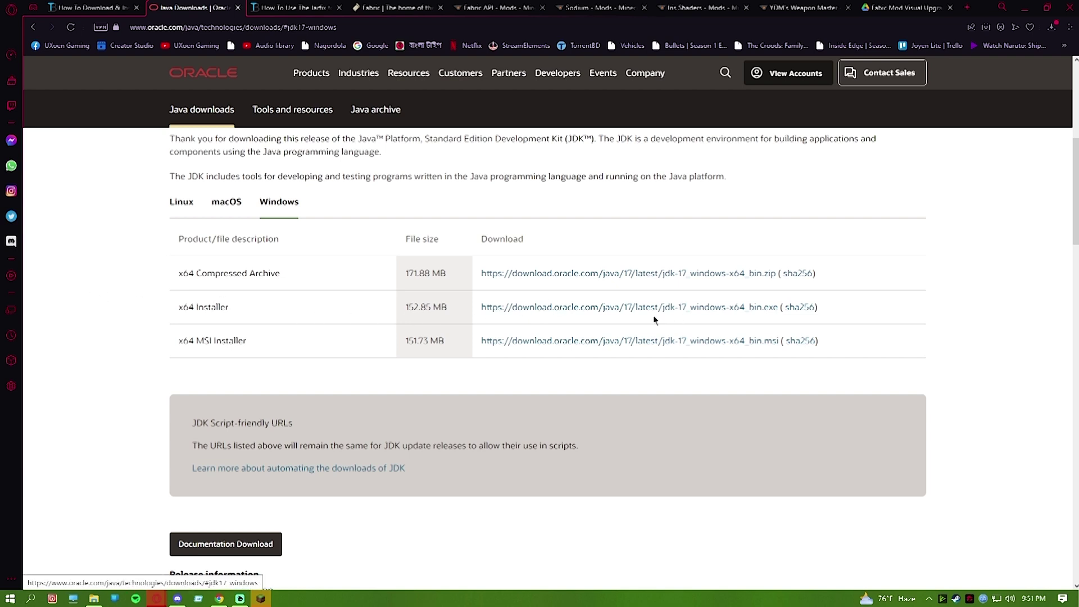
right_click(686, 309)
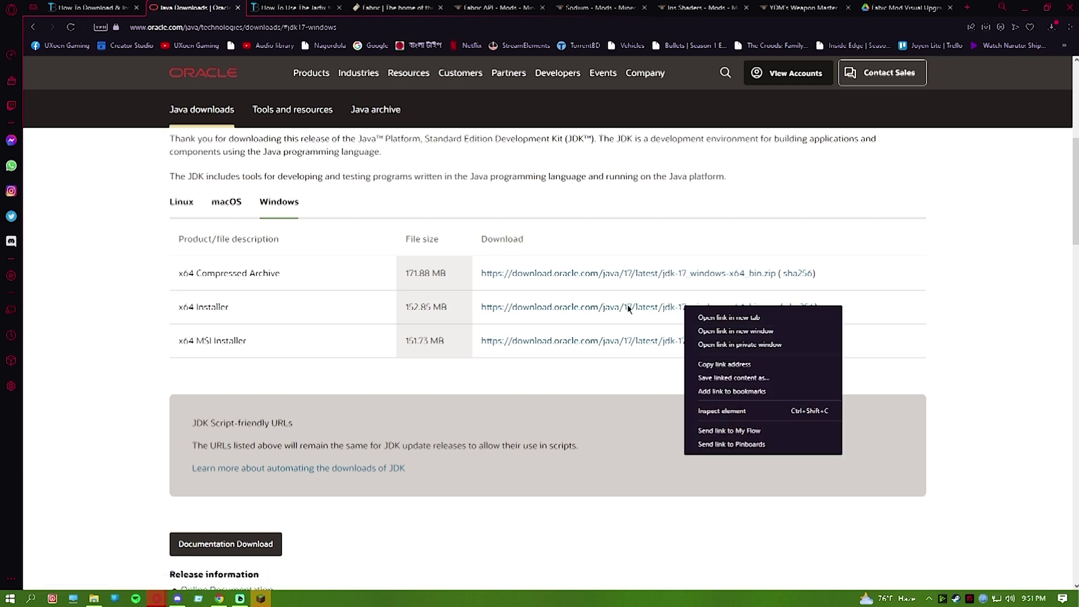
click(111, 293)
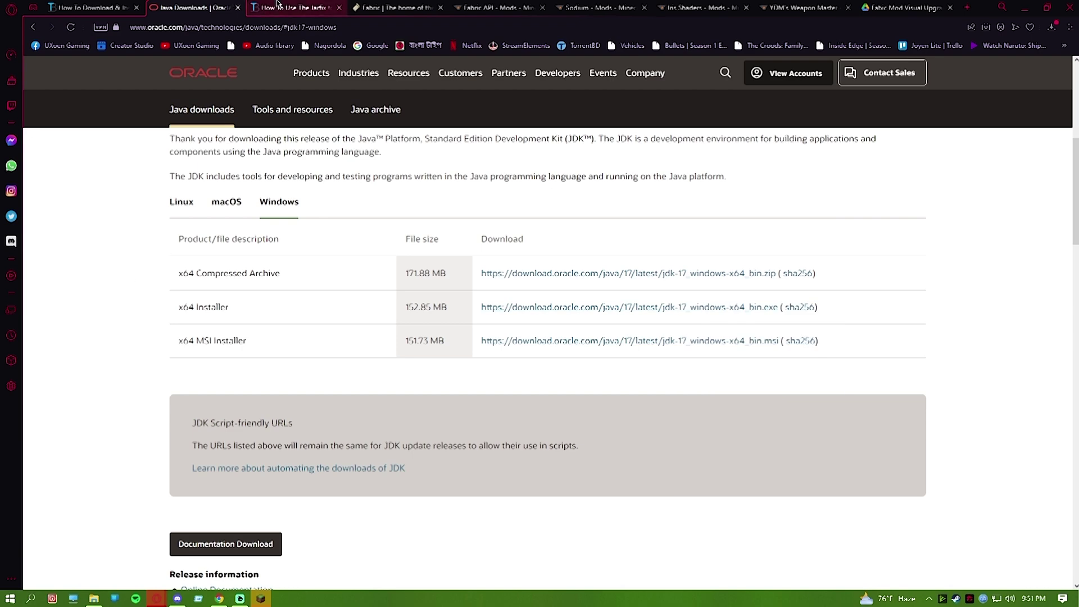
Start the Jarfix download from the Jarfix repair article, then cancel saving the file
click(287, 7)
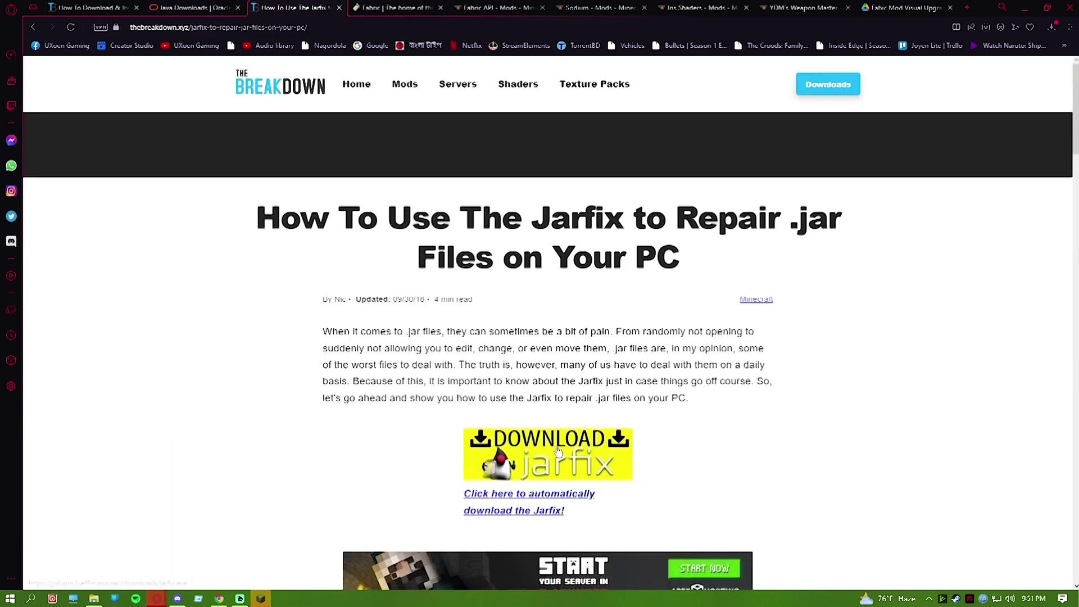
scroll(556, 461, down, 1)
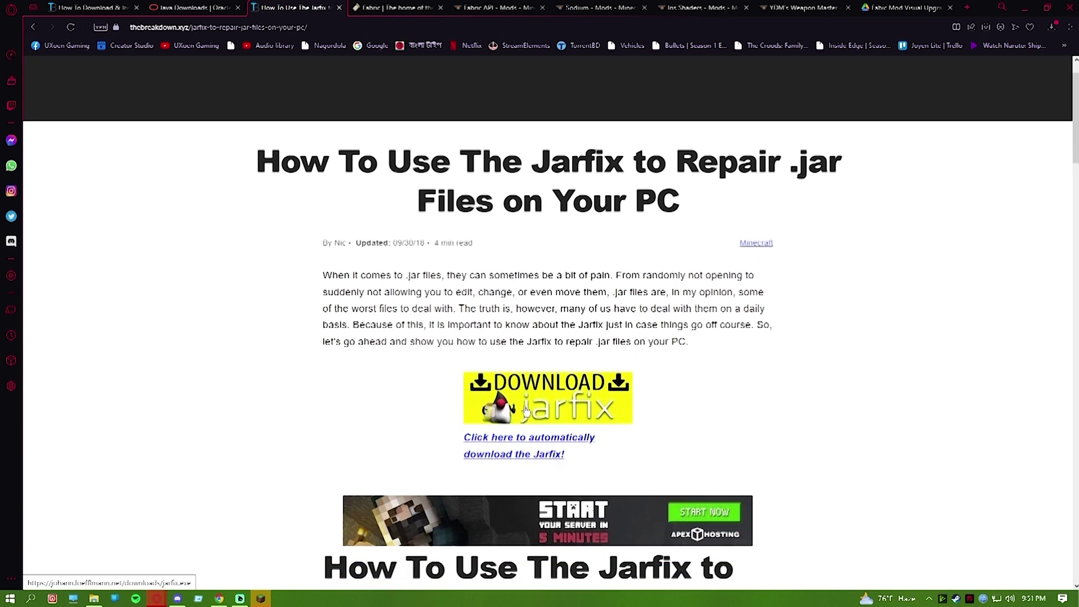
click(528, 409)
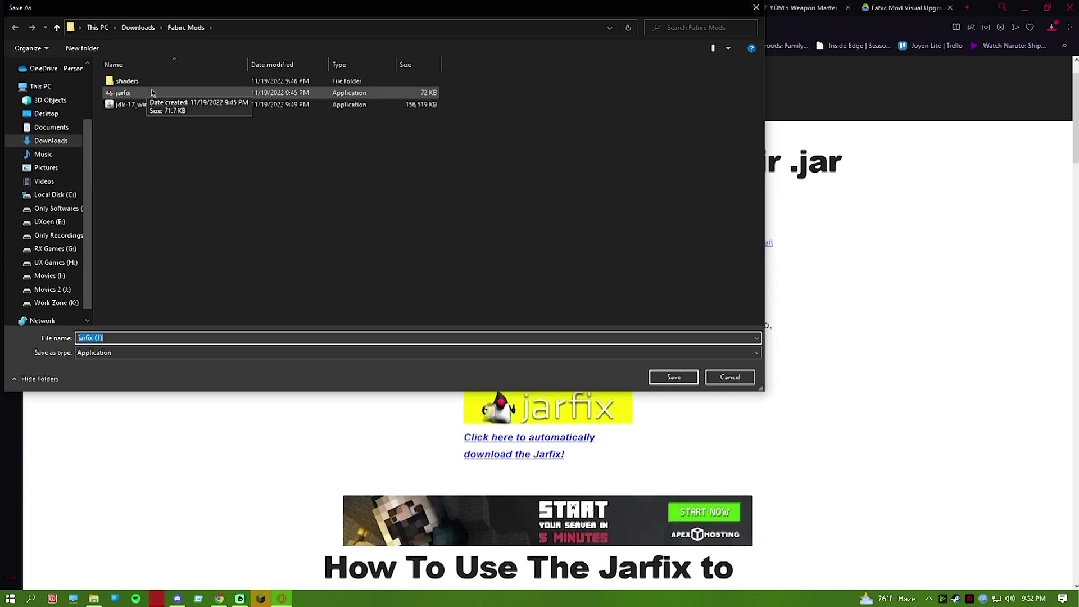
click(728, 383)
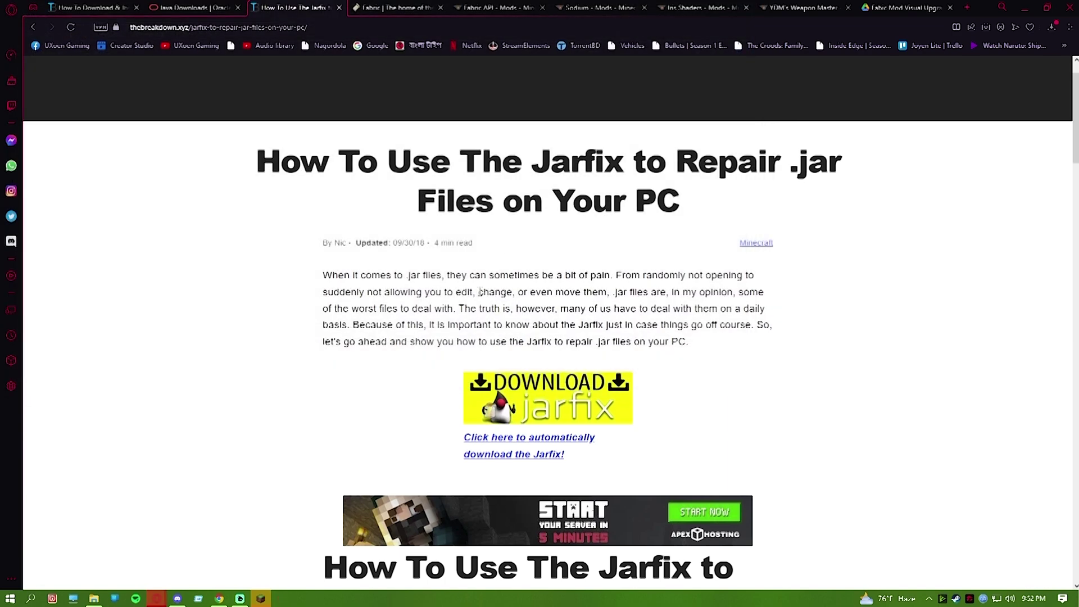
Open the Fabric Loader installer download page from the Fabric site, glancing back at the Java download article
click(404, 5)
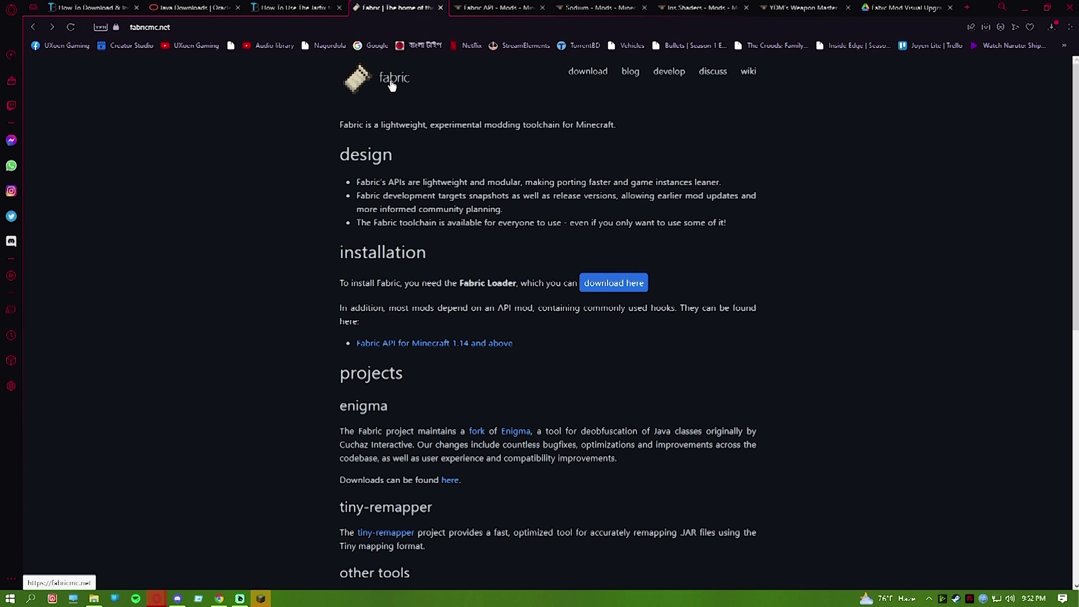
click(610, 281)
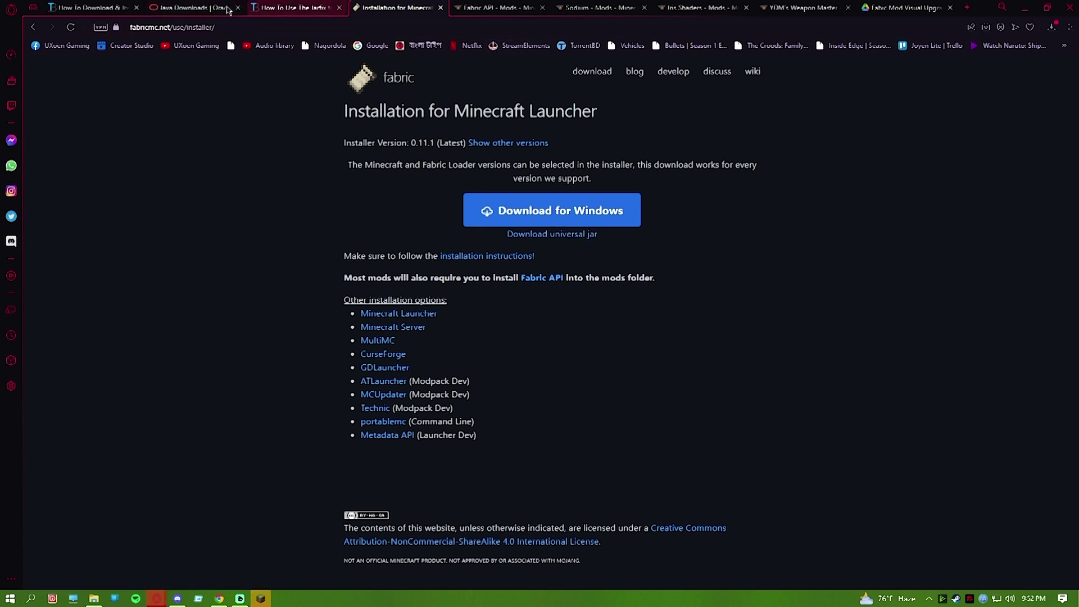
click(104, 8)
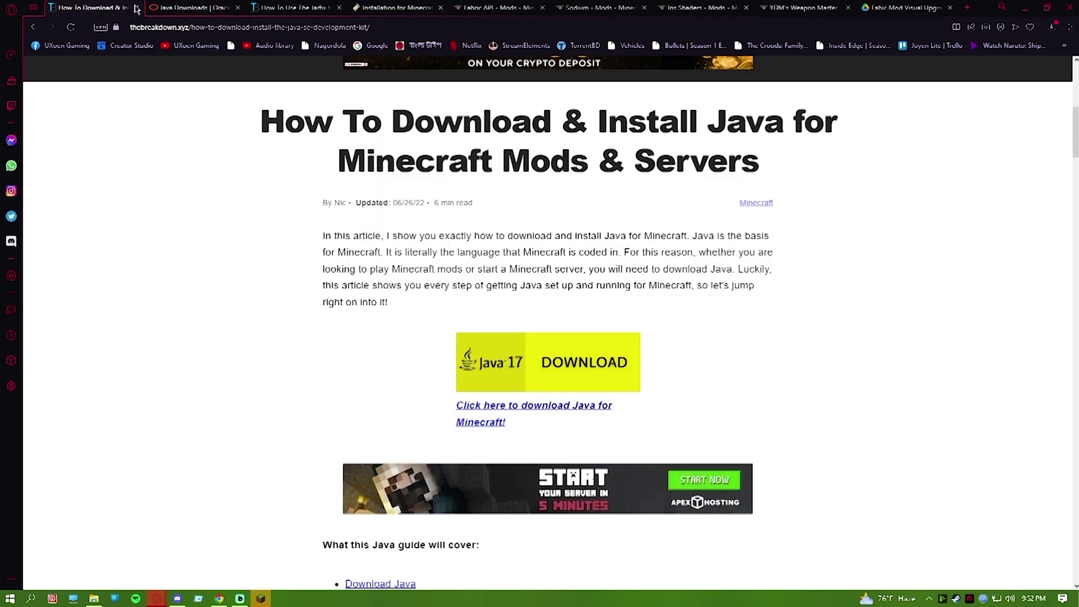
click(393, 8)
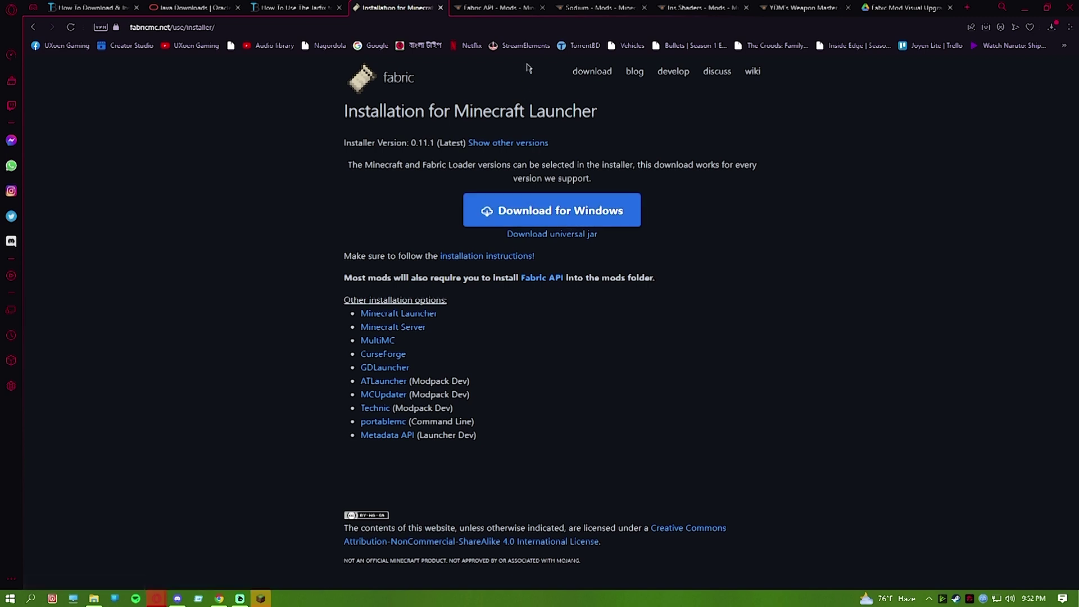
Open the Files page of the Fabric API mod on CurseForge and compare it with the Fabric installer page
click(487, 4)
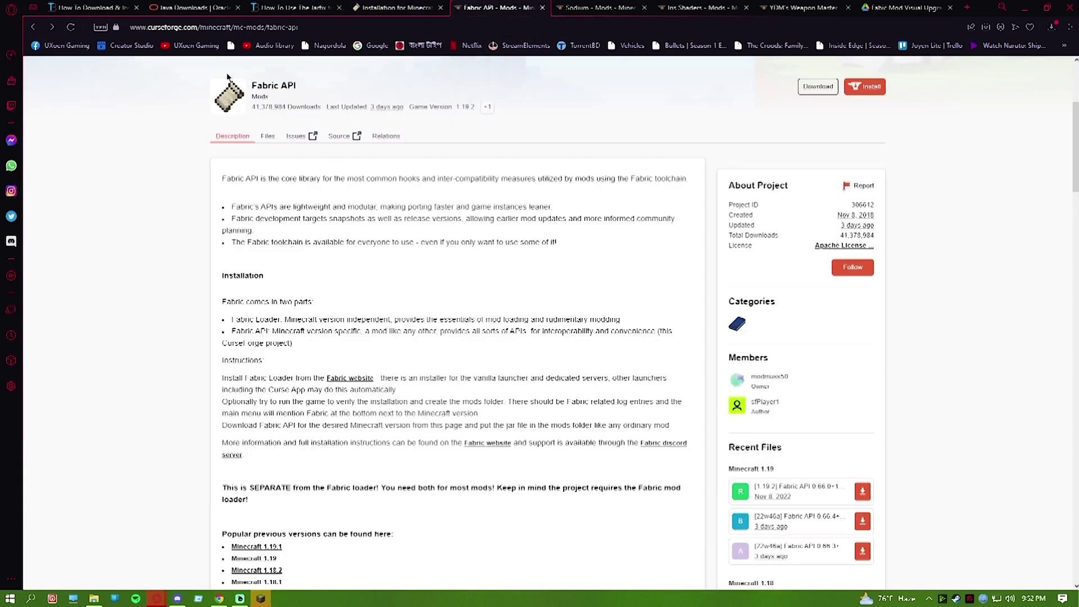
scroll(613, 214, down, 3)
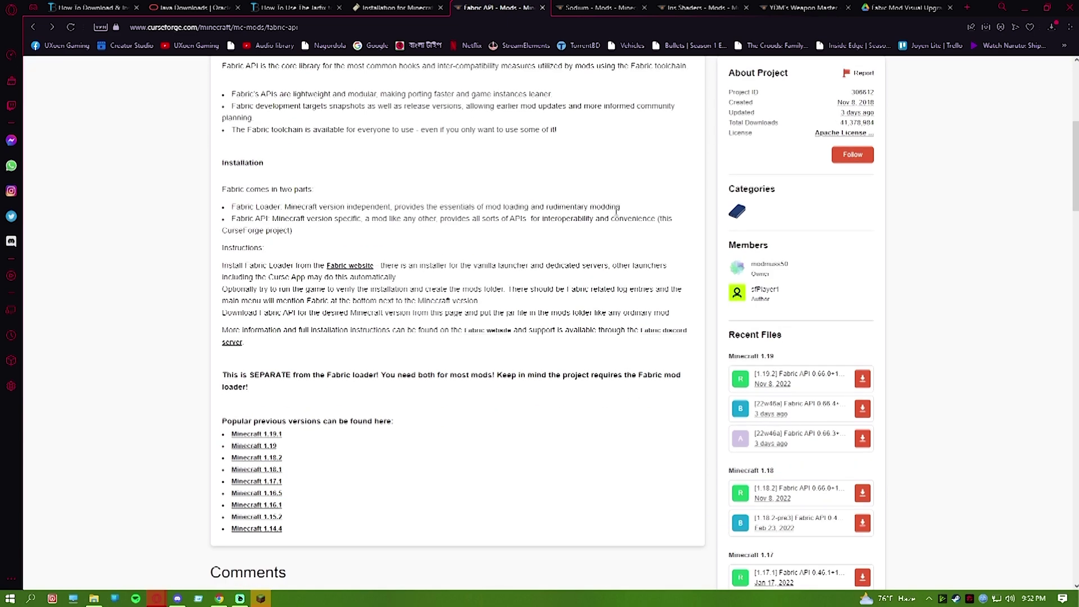
scroll(612, 214, up, 3)
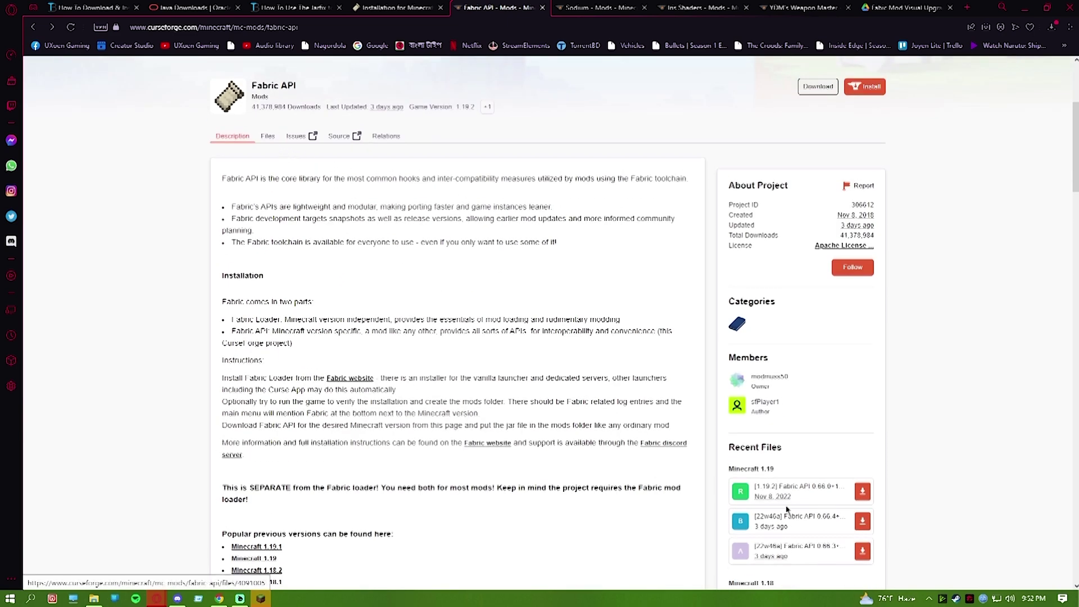
click(268, 144)
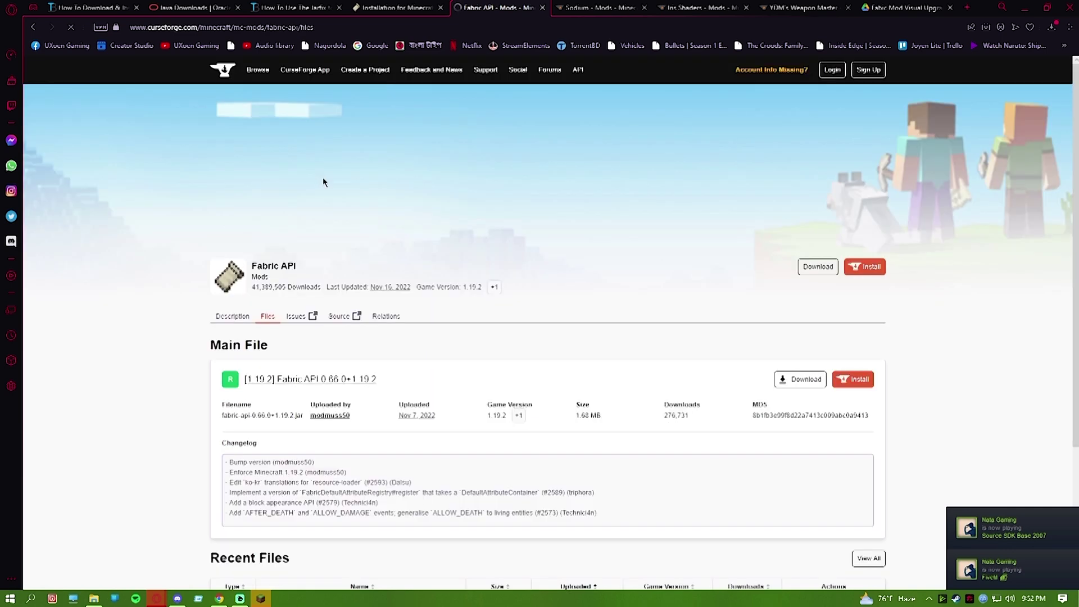
scroll(331, 248, down, 3)
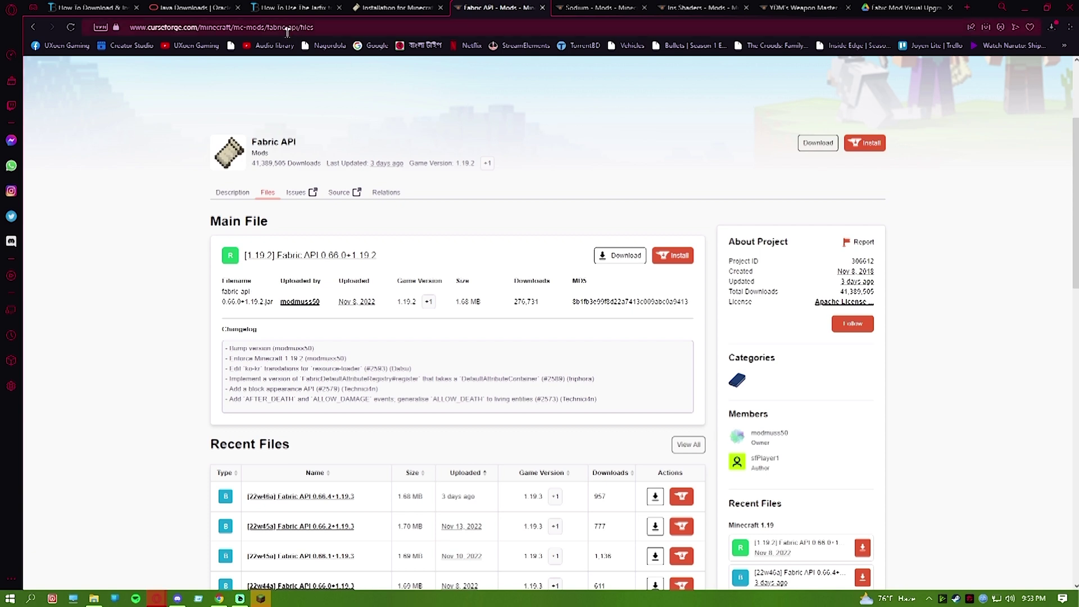
click(394, 7)
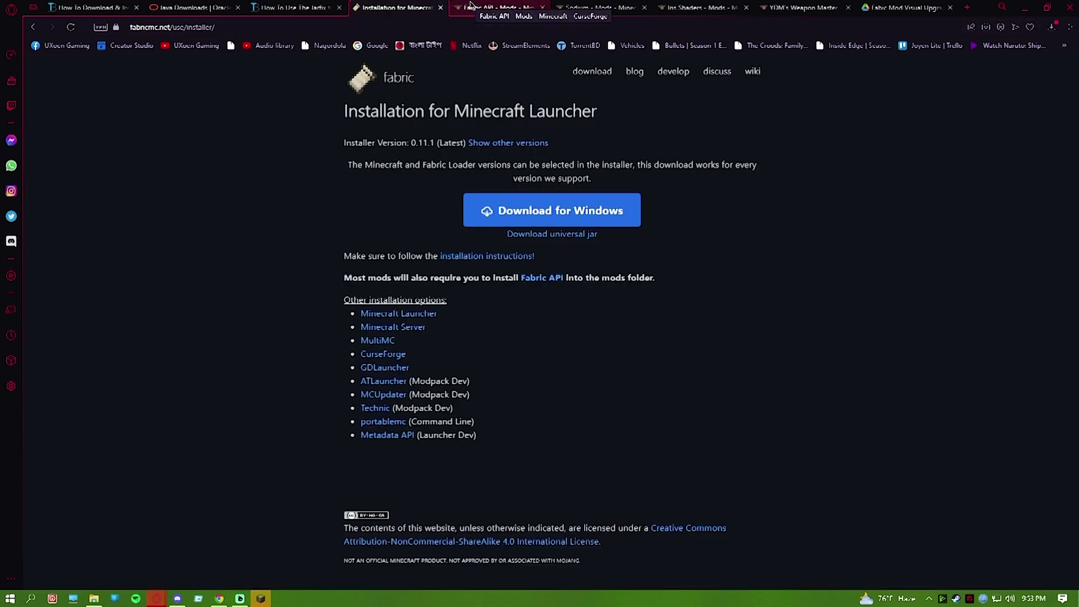
click(471, 7)
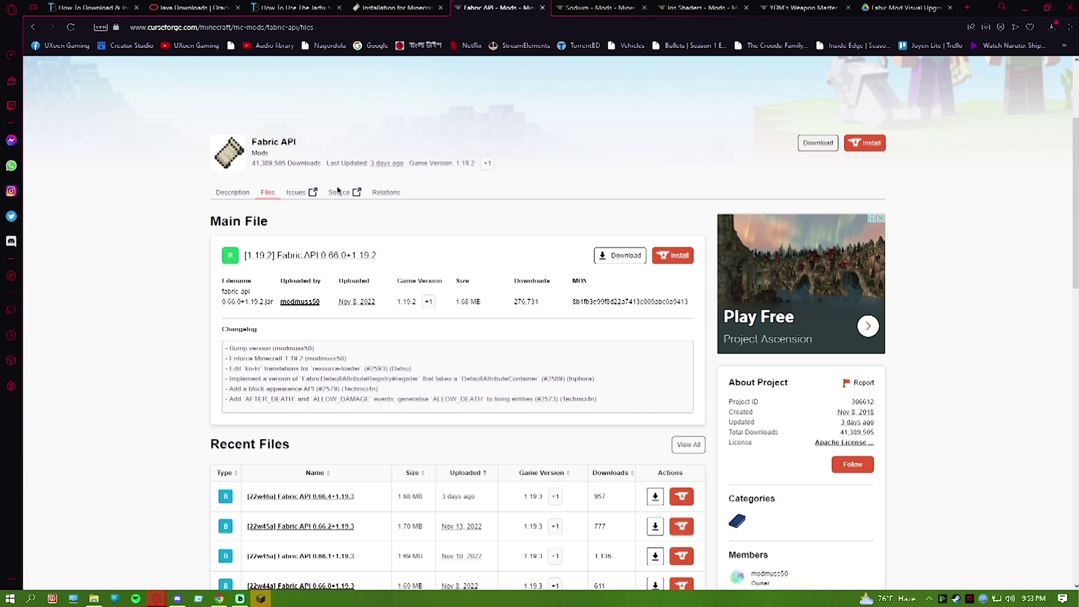
Open the Files page of the Sodium mod on CurseForge
click(576, 6)
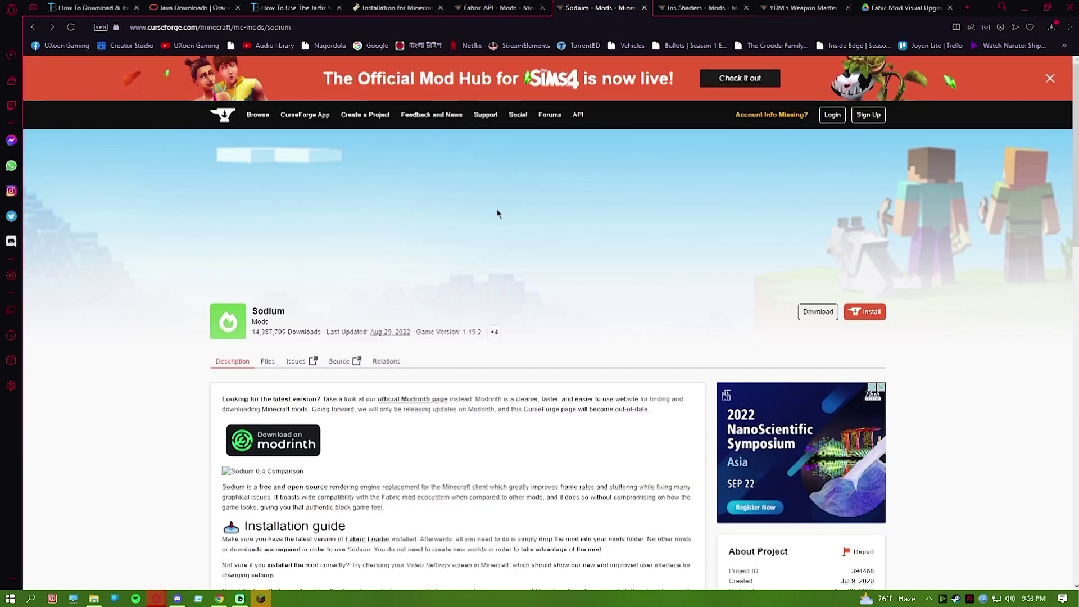
scroll(497, 214, down, 2)
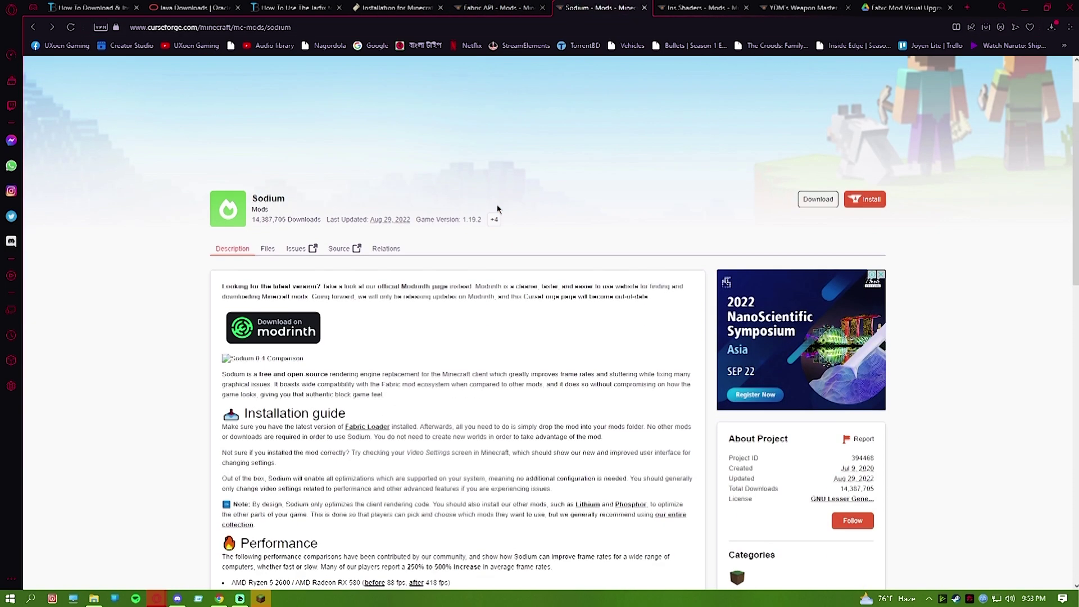
click(269, 248)
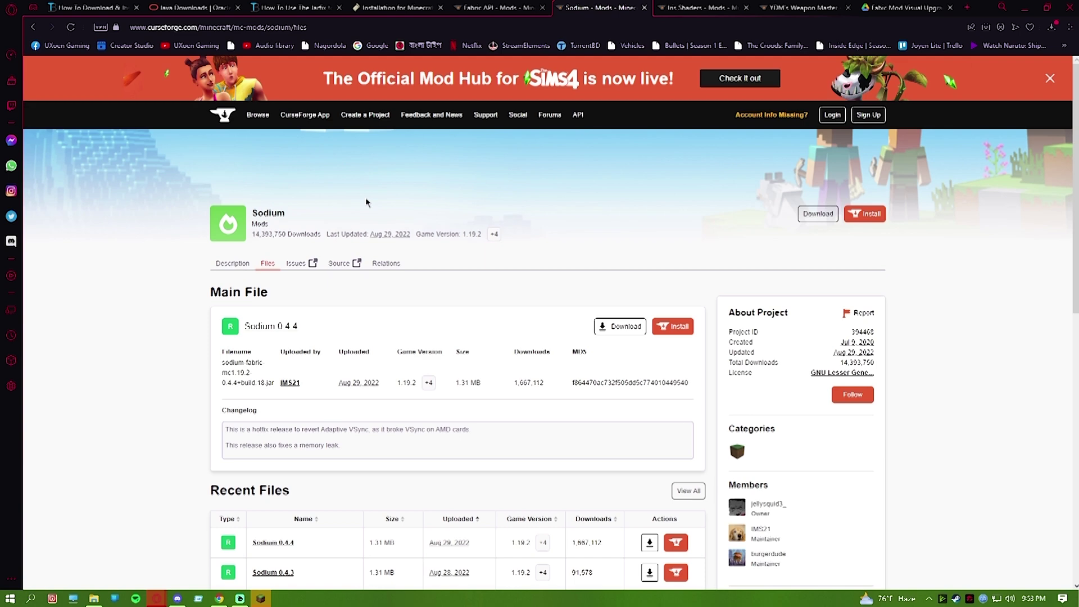
Open the Files page of the Iris Shaders mod and look through its main and recent files
click(673, 8)
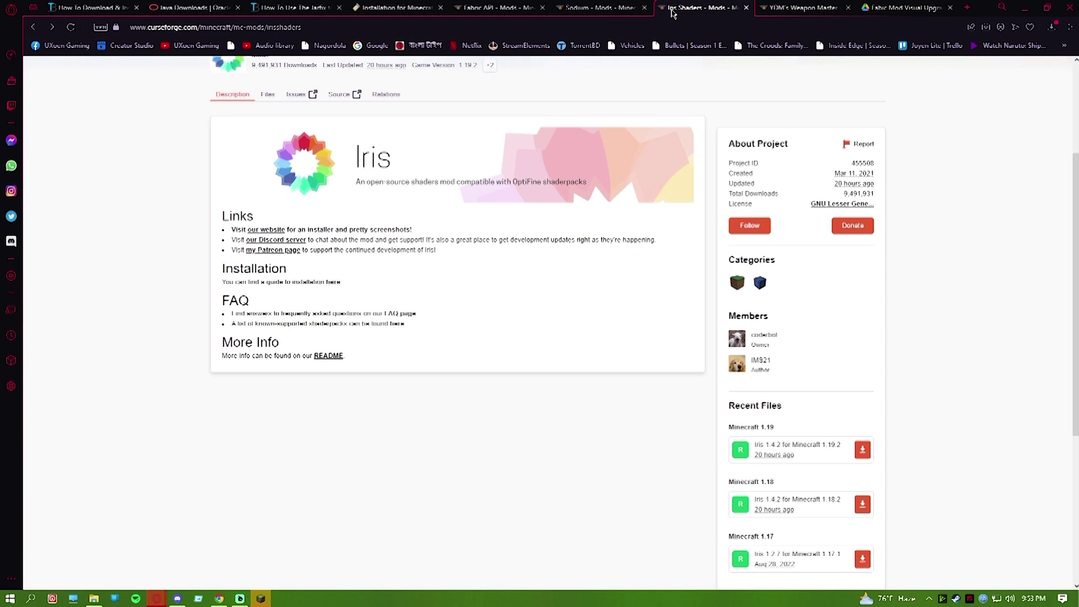
click(269, 95)
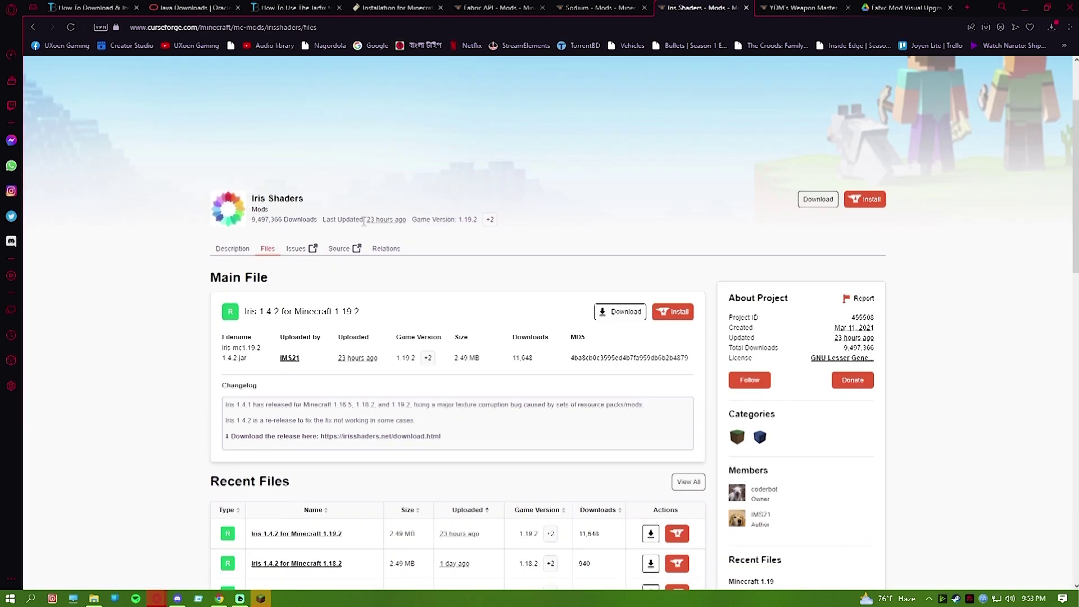
scroll(463, 225, down, 2)
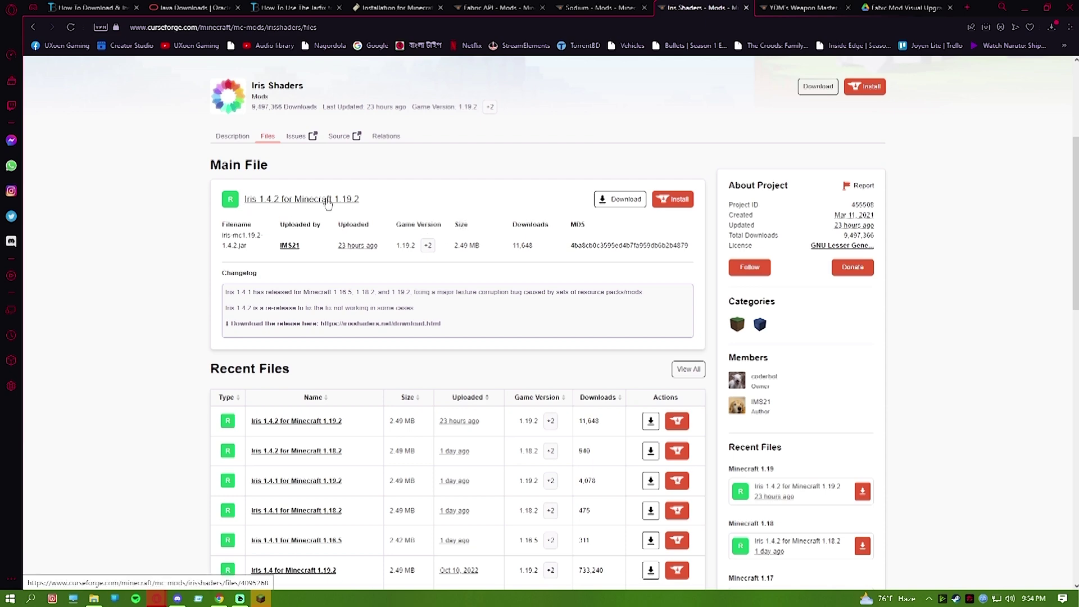
scroll(346, 210, up, 2)
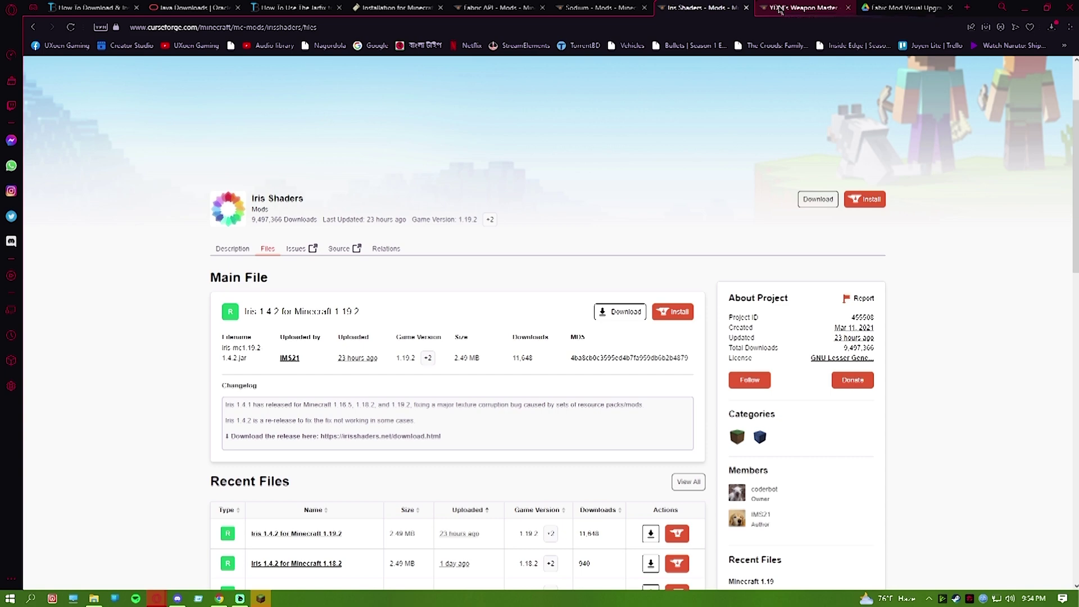
Open the Files page of the YDM's Weapon Master mod and look through its recent Fabric and Forge files
click(780, 10)
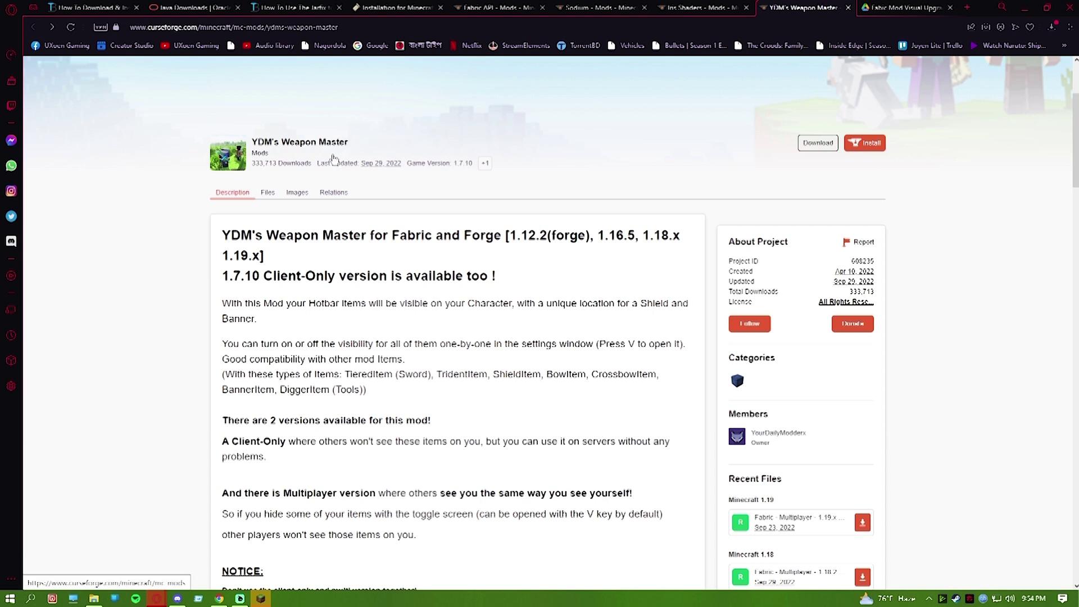
click(266, 195)
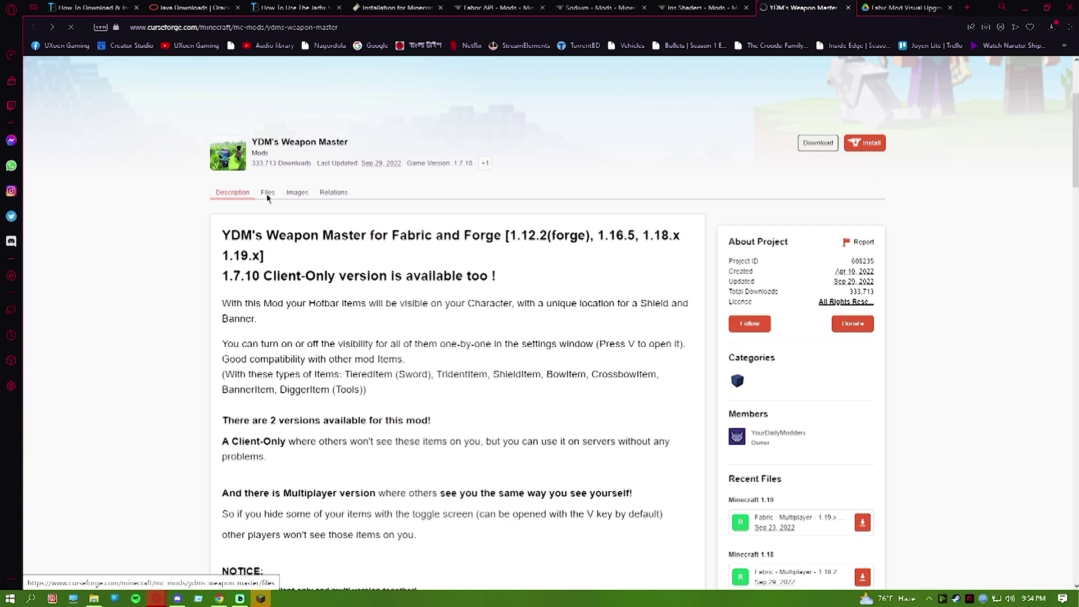
scroll(269, 210, down, 5)
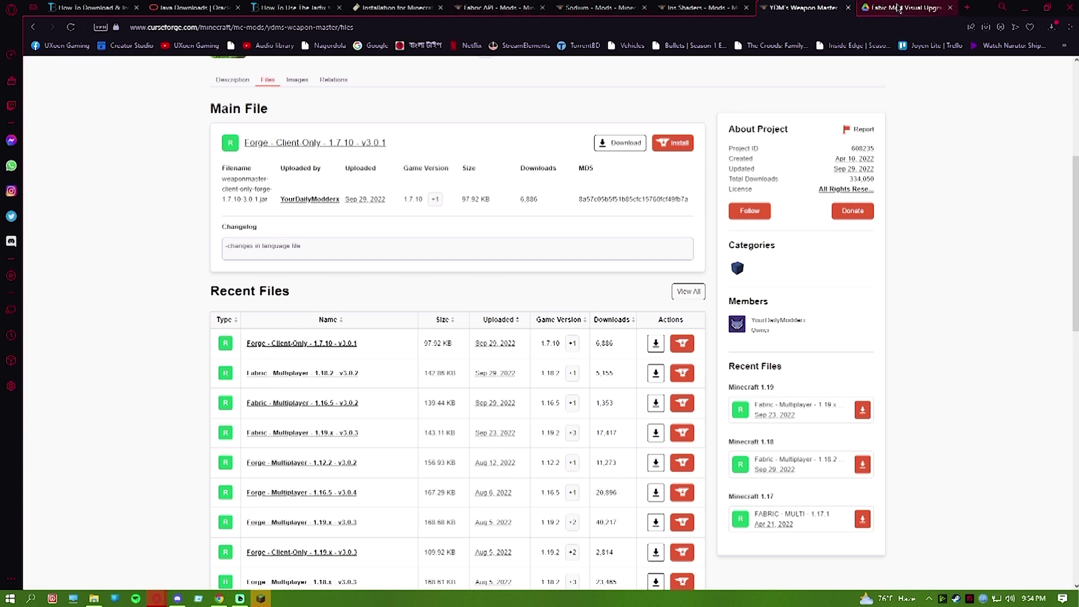
Open the Fabic Mod Visual Upgrade folder in Google Drive, select all its shader and resource pack files, and clear the selection
click(899, 7)
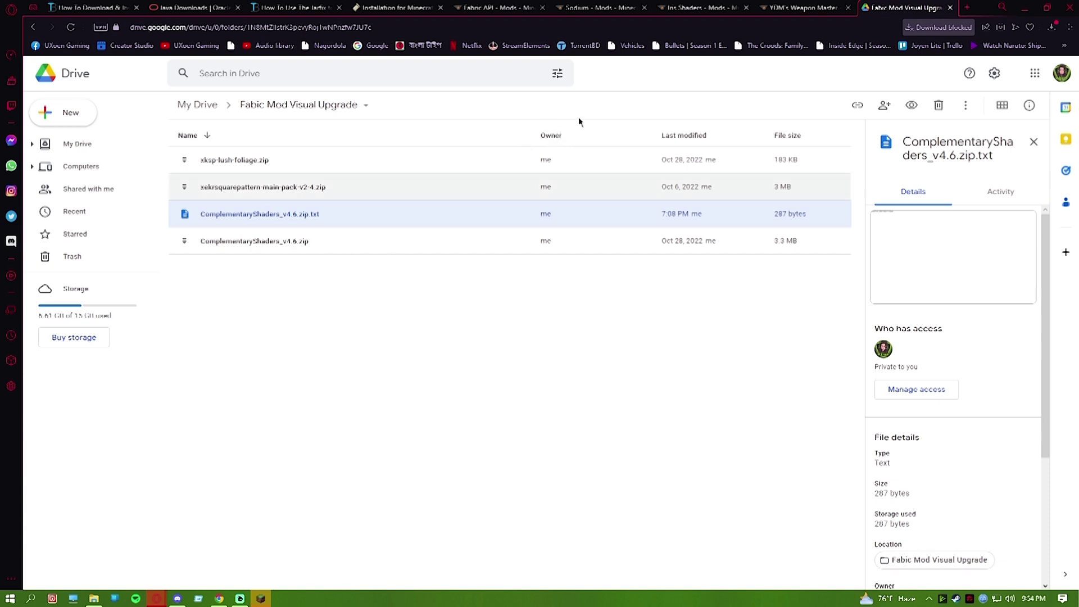
click(509, 309)
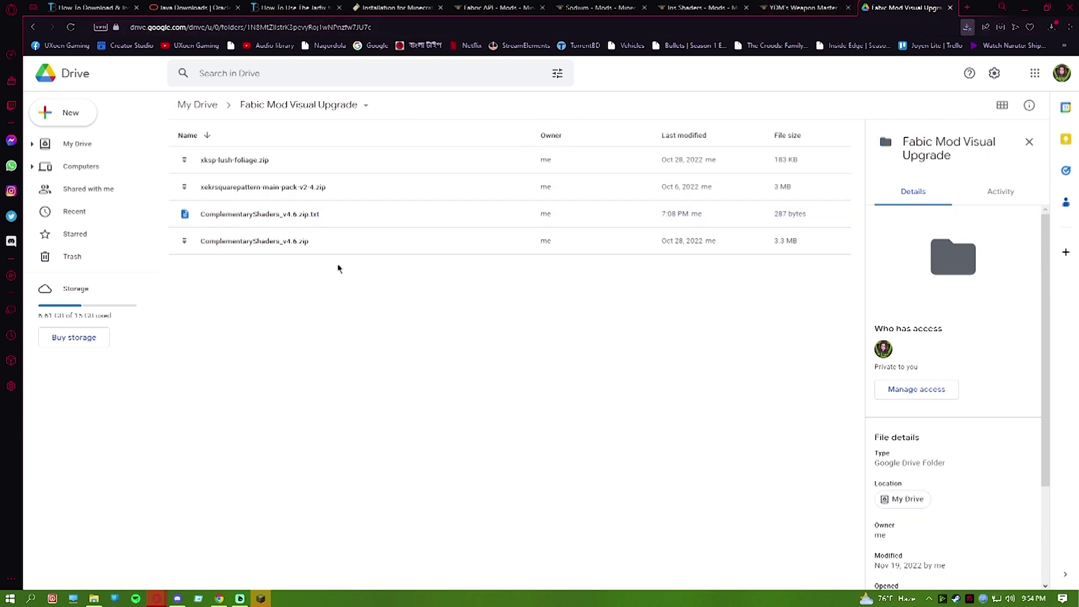
drag(335, 271, 246, 159)
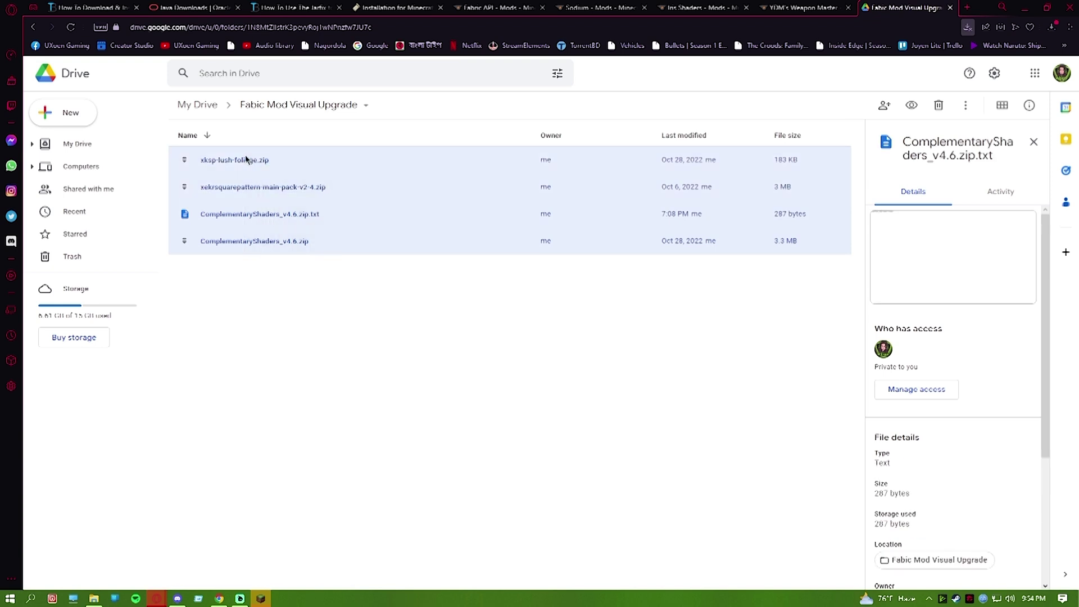
click(312, 296)
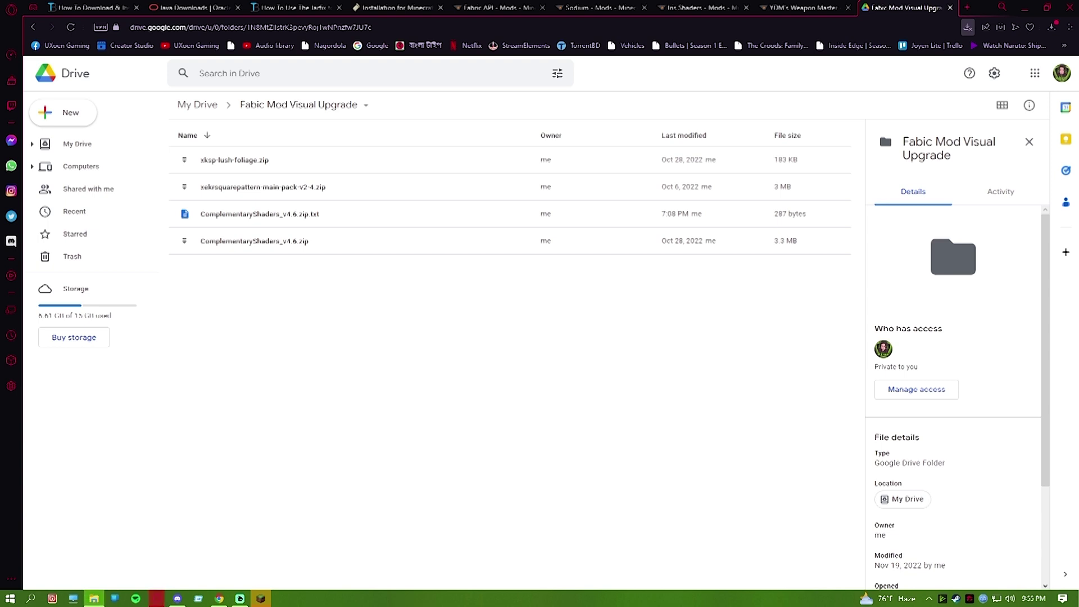
Switch to File Explorer and open the Fabric Mods folder in Downloads
click(94, 598)
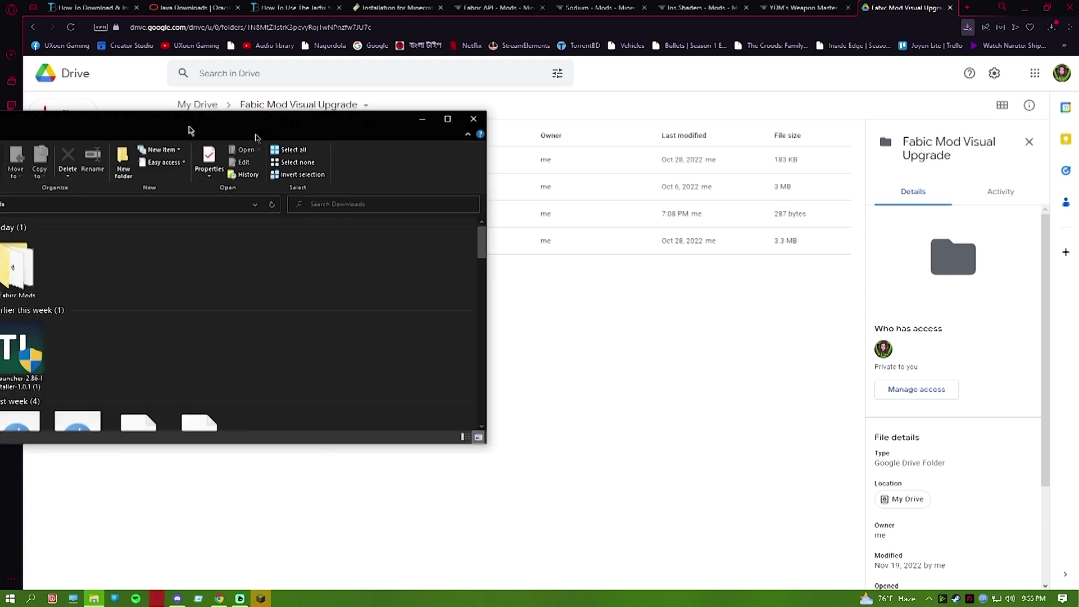
double_click(190, 166)
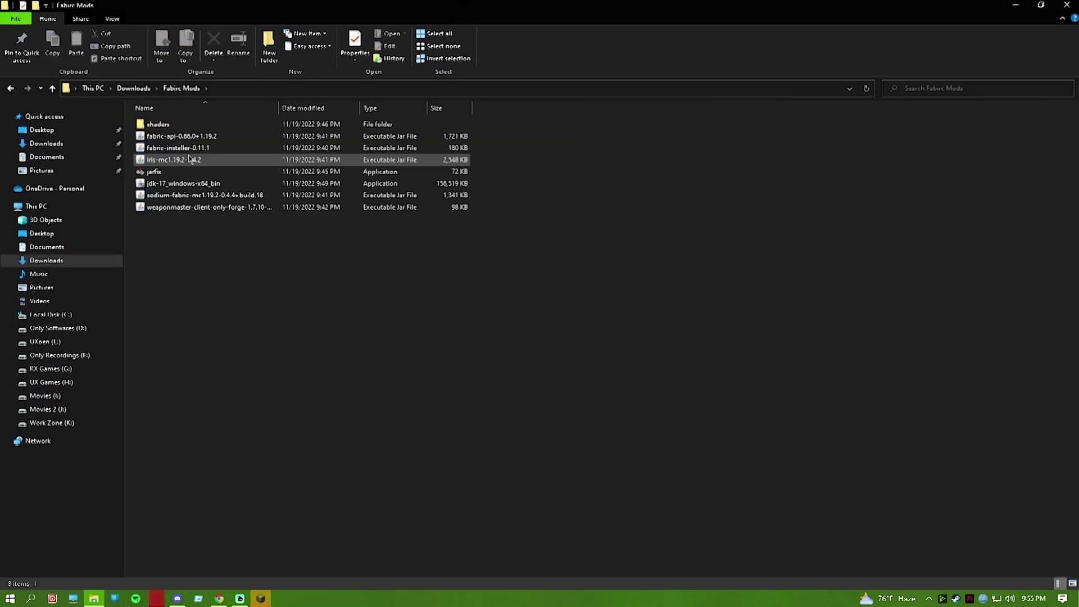
Open the shaders folder inside Fabirc Mods, look over its shader and resource pack files, and return to the parent folder
drag(261, 246, 148, 135)
click(270, 236)
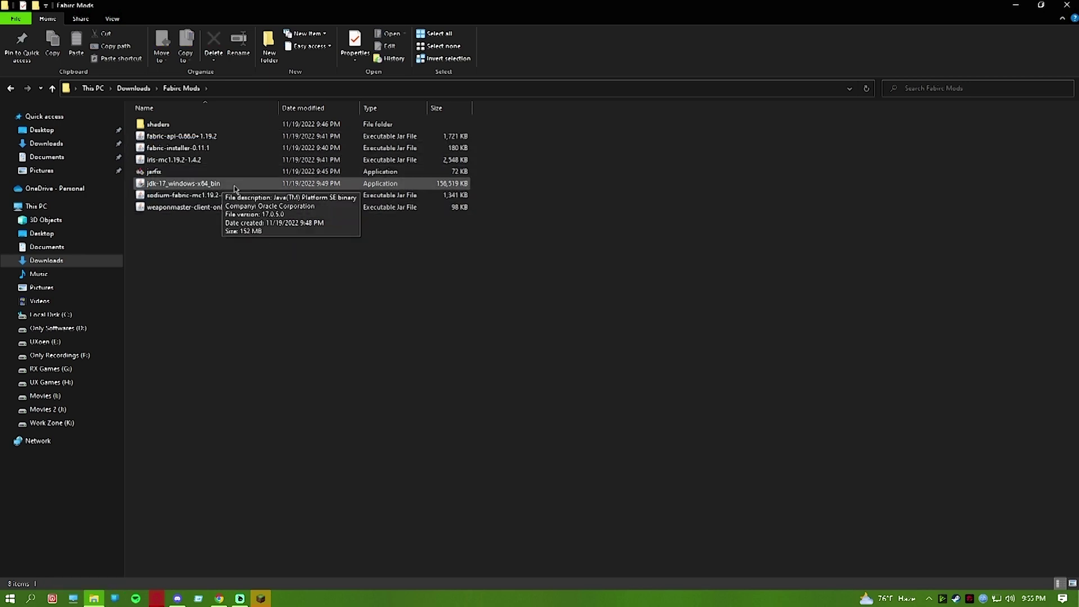
double_click(160, 124)
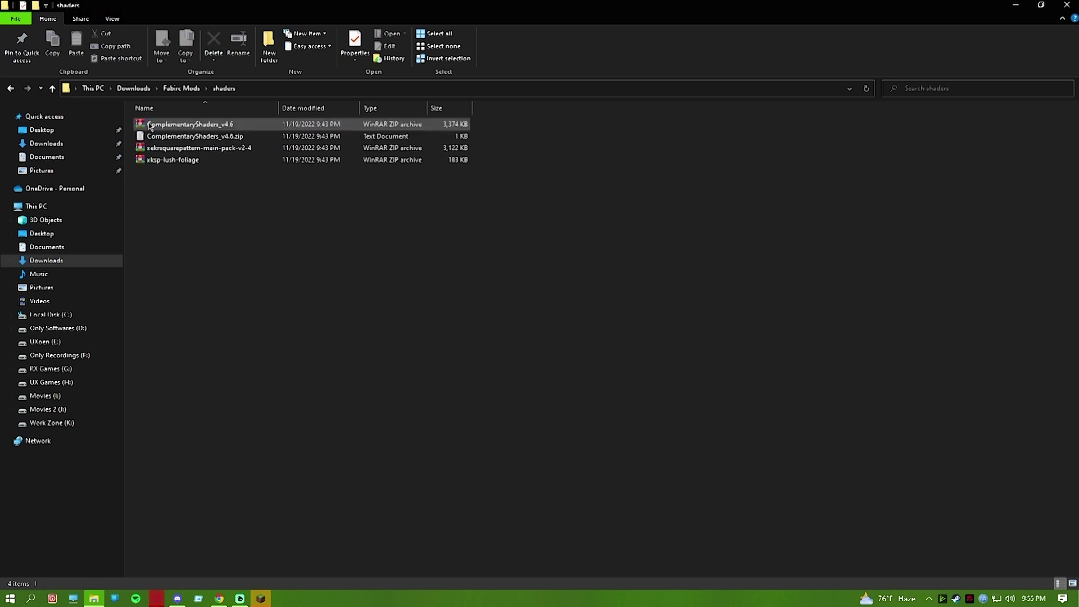
drag(202, 186, 163, 121)
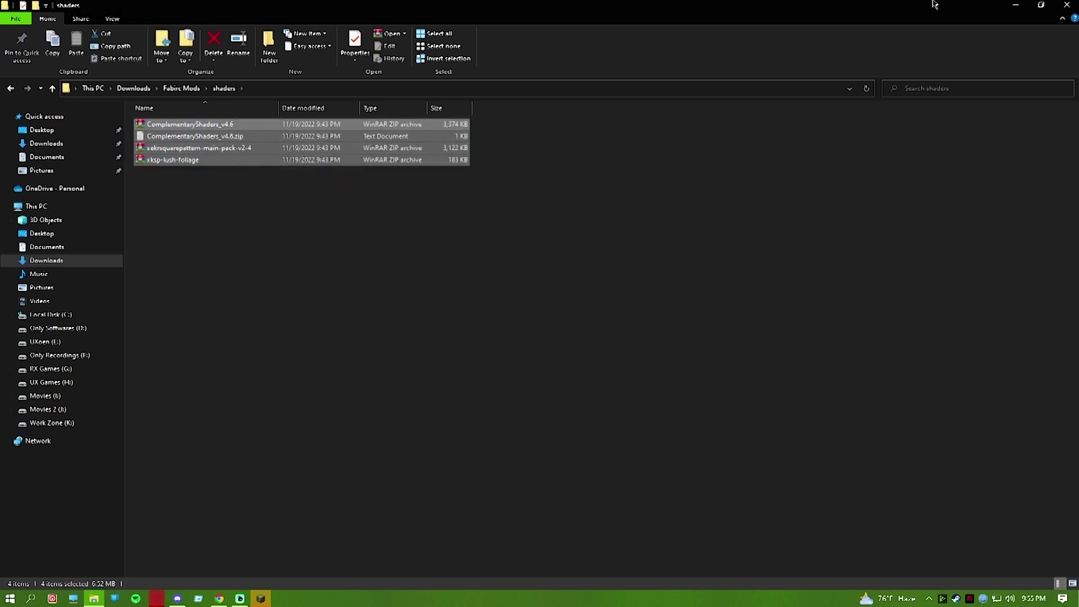
click(331, 272)
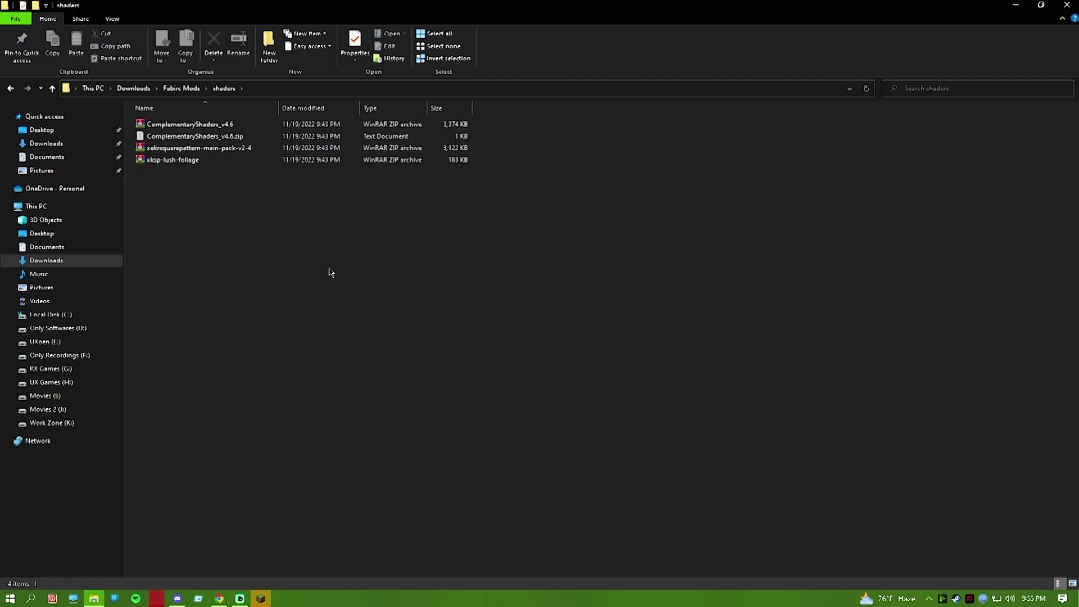
click(11, 88)
click(196, 265)
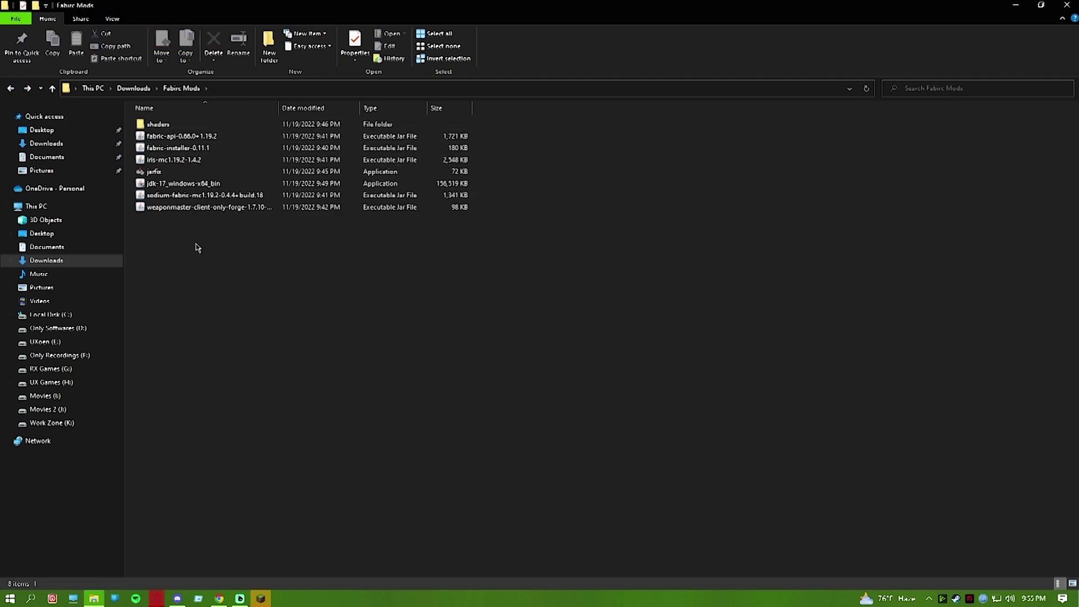
Highlight the JDK 17 and Jarfix installers, then open fabric-installer-0.11.1 to view its client settings and close it without installing
click(167, 186)
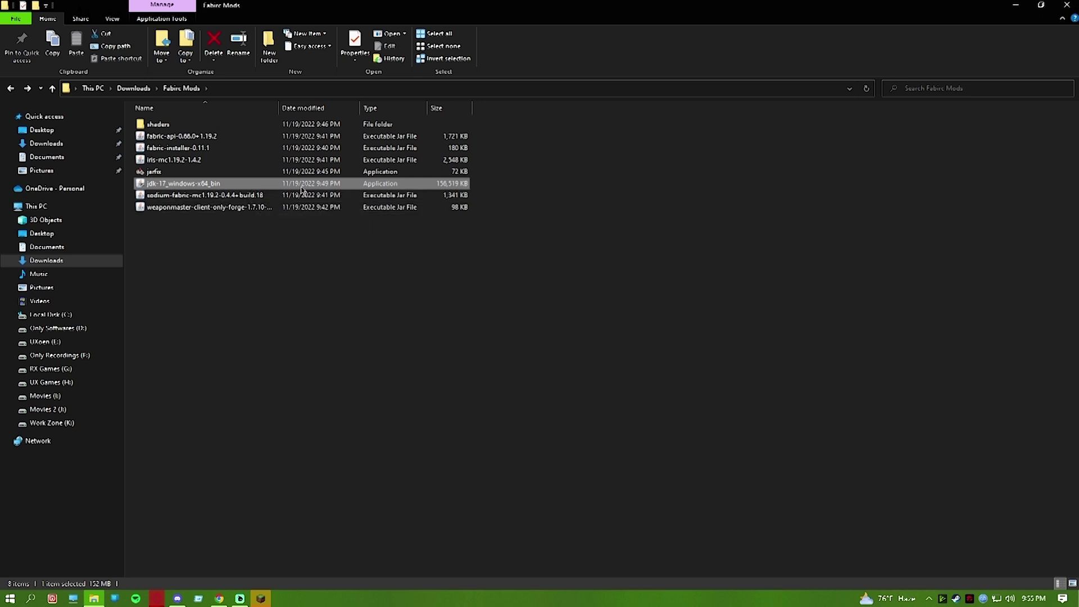
click(158, 173)
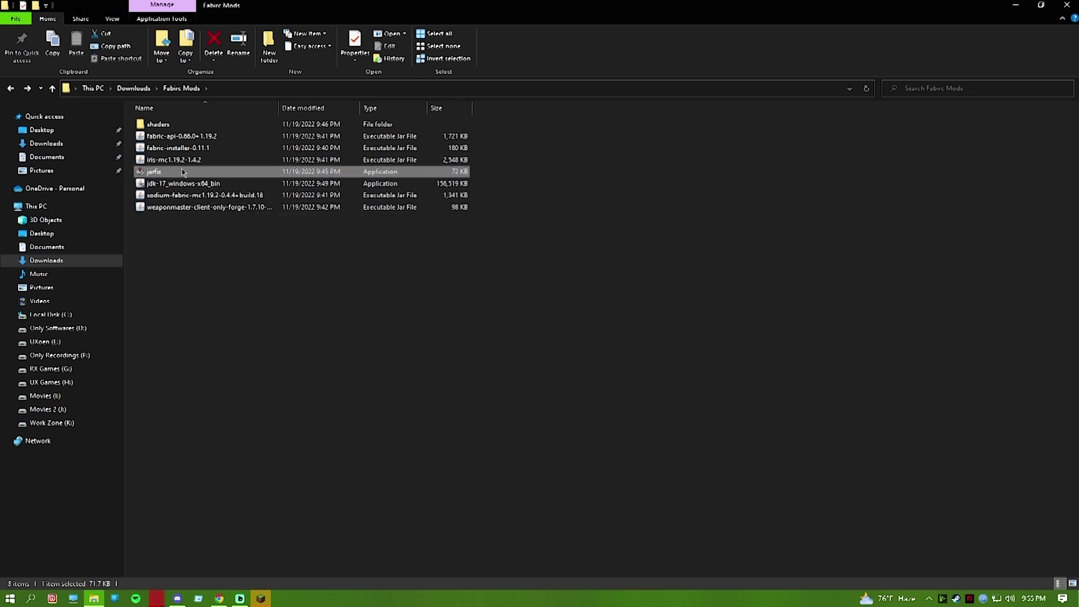
key(Down)
click(171, 151)
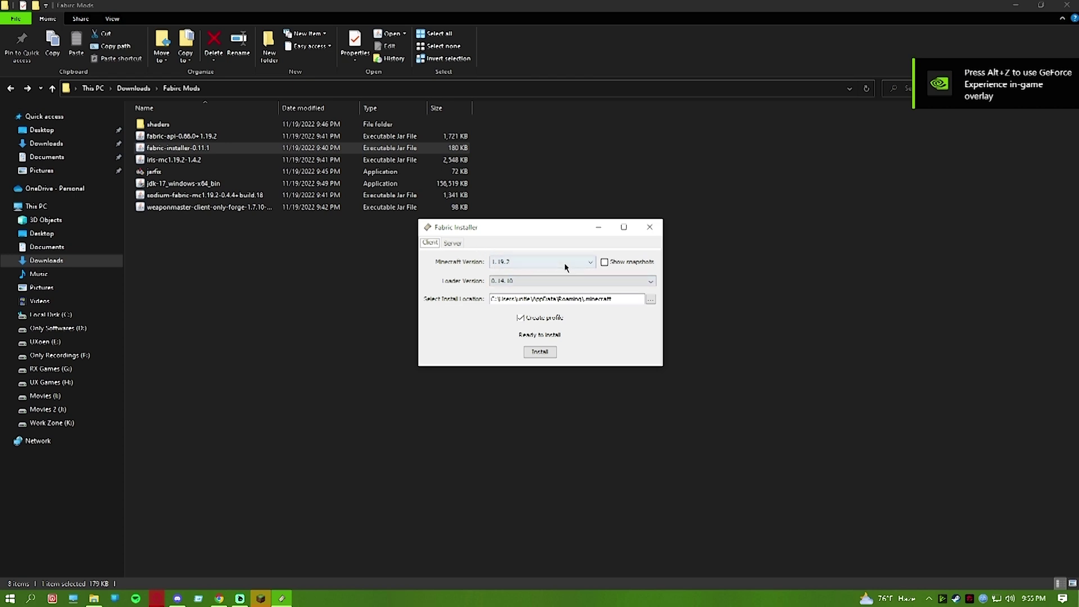
click(650, 227)
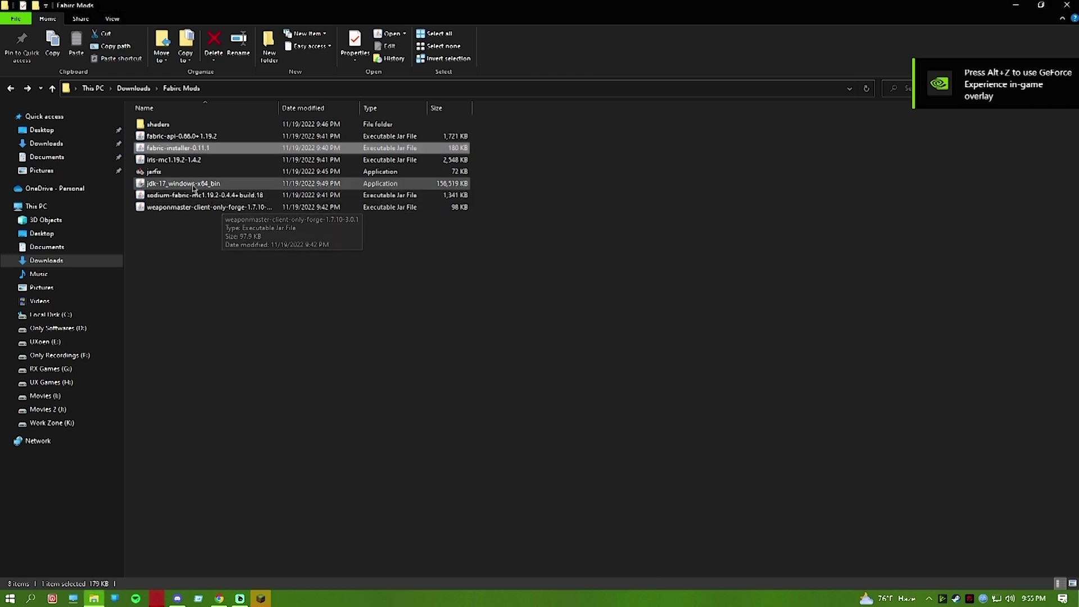
Delete the jdk-17_windows-x64_bin, jarfix and fabric-installer-0.11.1 files from the Fabirc Mods folder
right_click(229, 269)
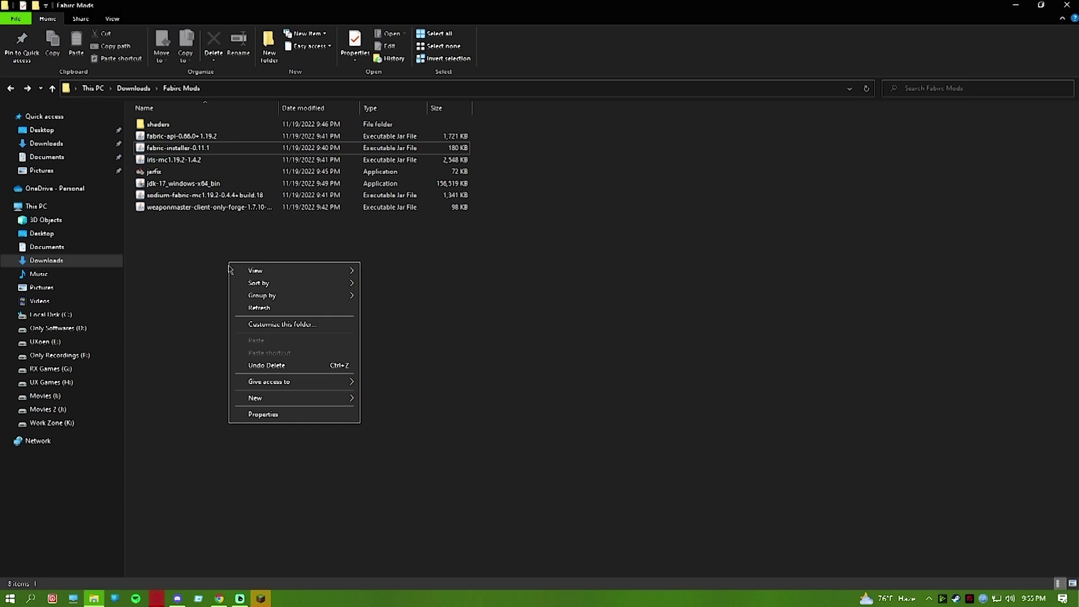
click(166, 199)
click(168, 189)
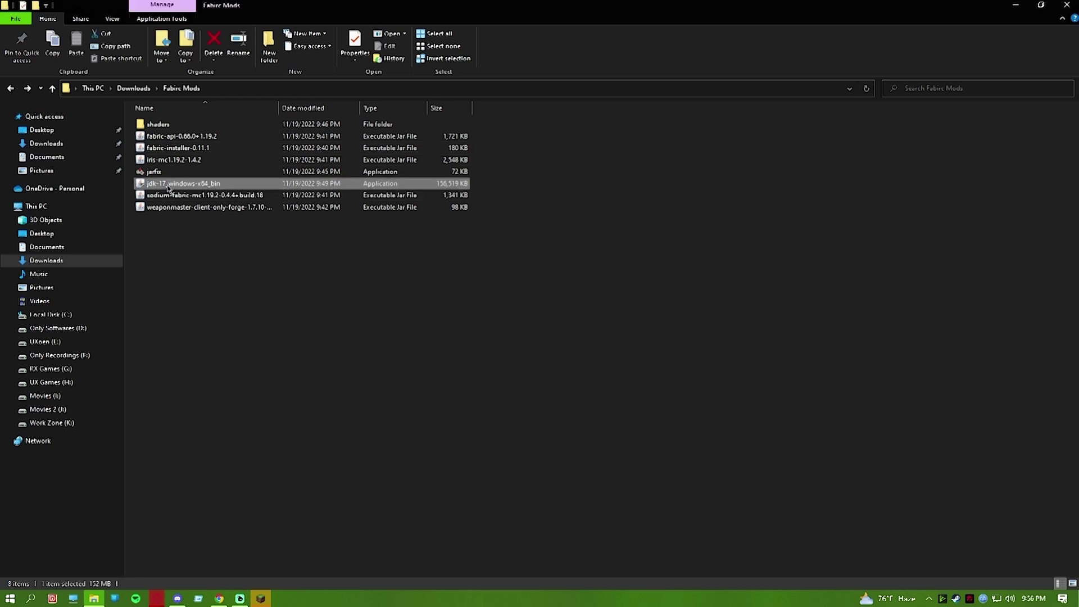
key(Delete)
click(167, 170)
key(Delete)
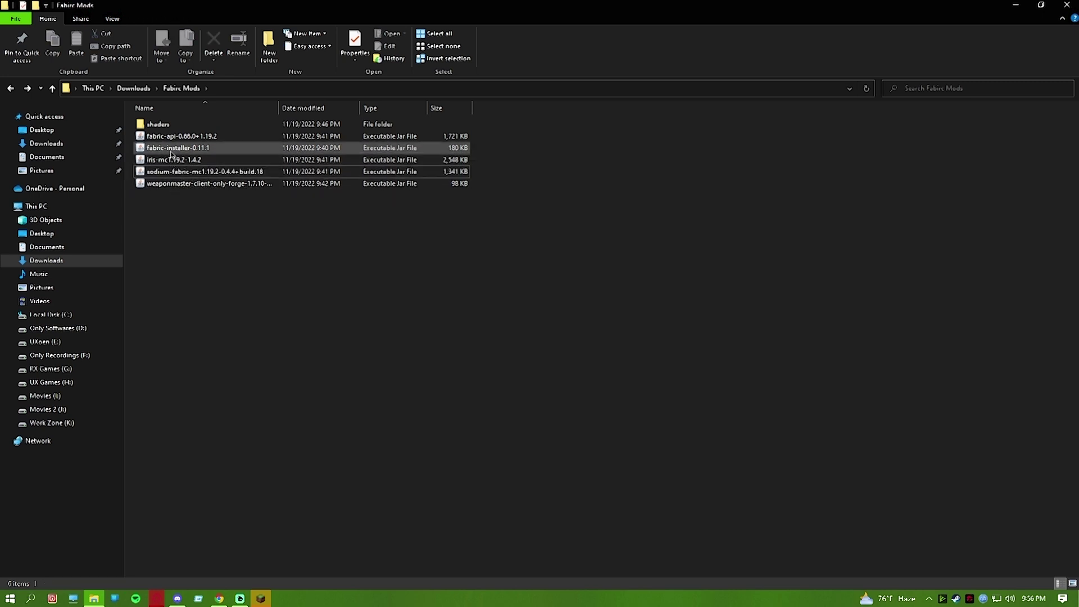
click(171, 151)
key(Delete)
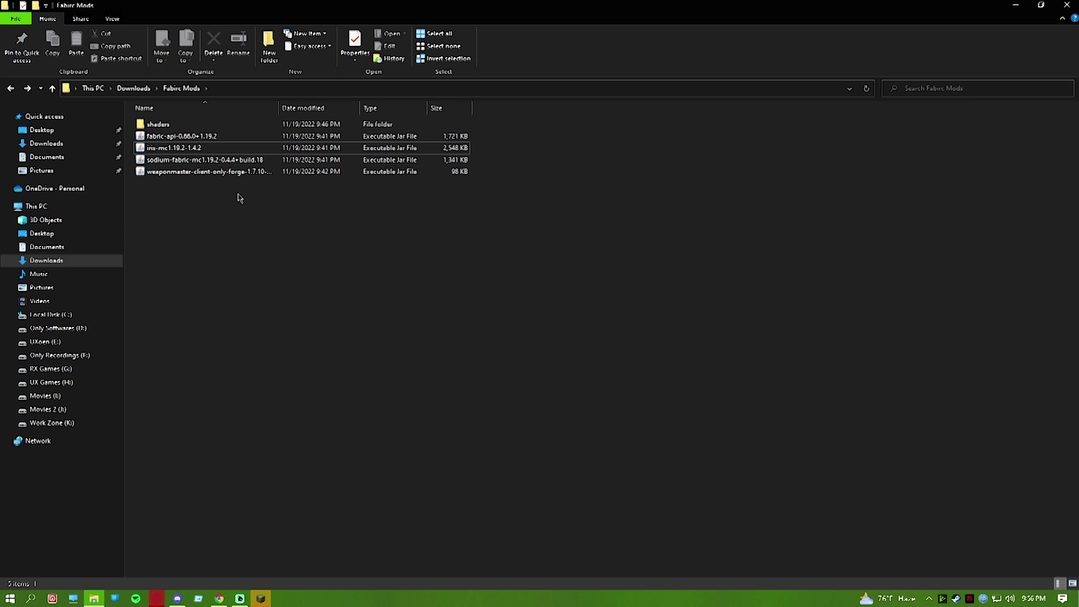
Switch to TLauncher, open its .minecraft folder, and go into the mods subfolder
click(260, 599)
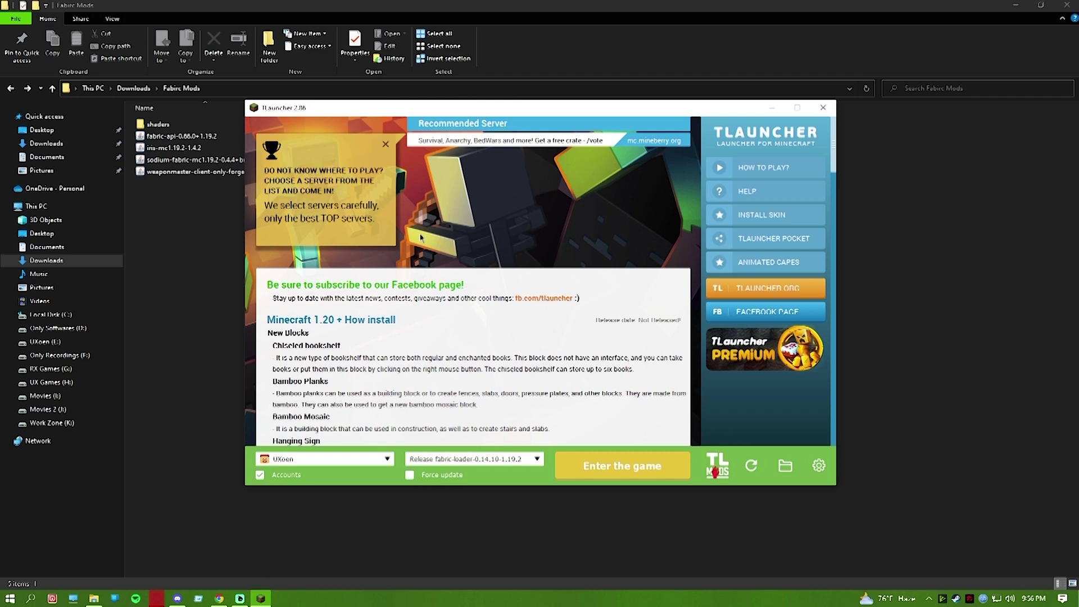
click(783, 467)
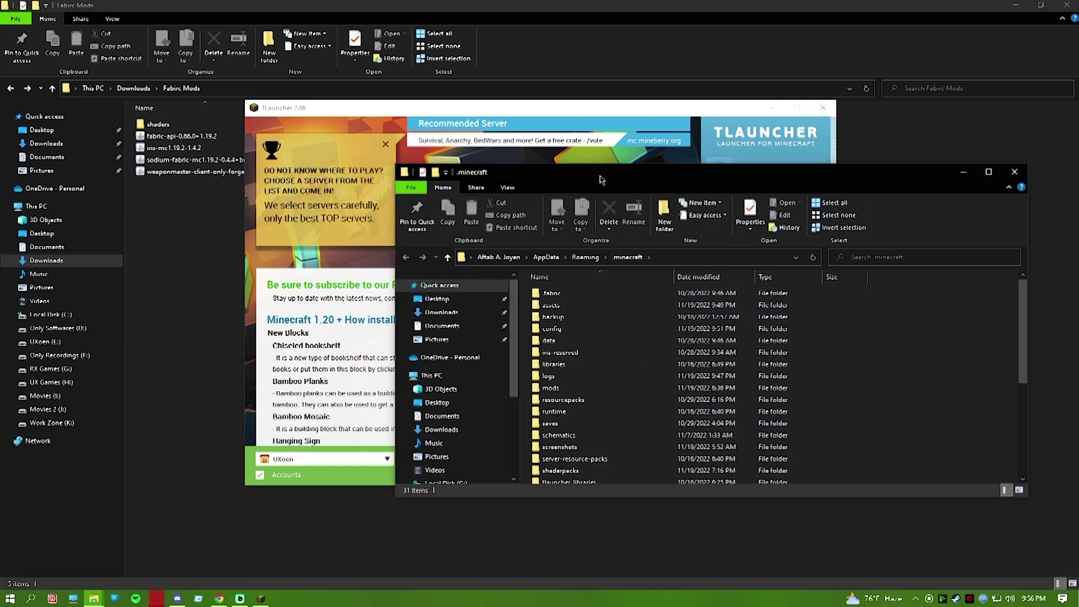
drag(600, 179, 608, 79)
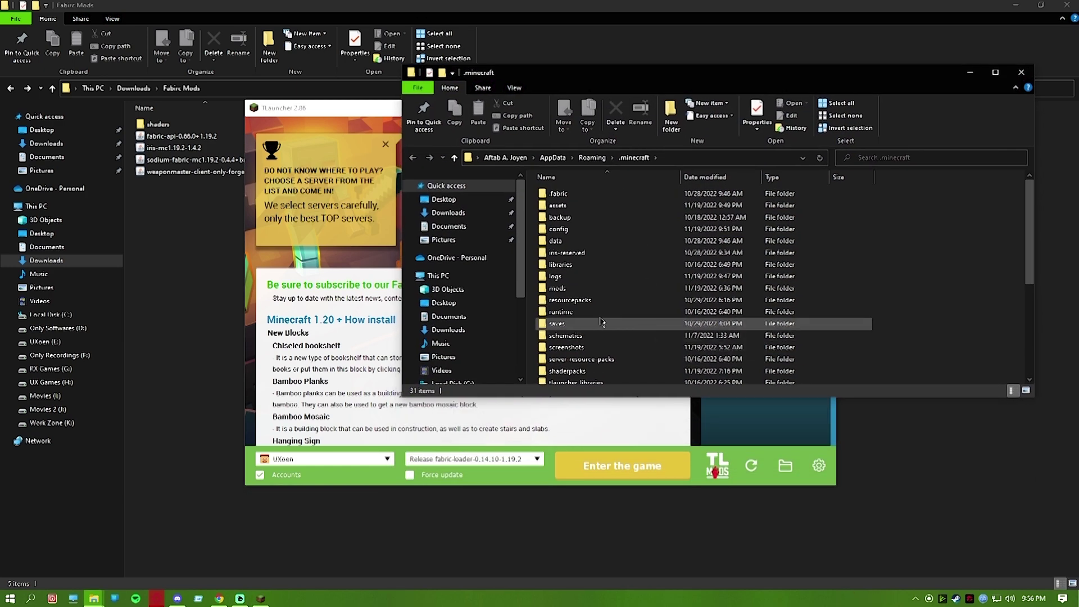
click(571, 293)
double_click(571, 292)
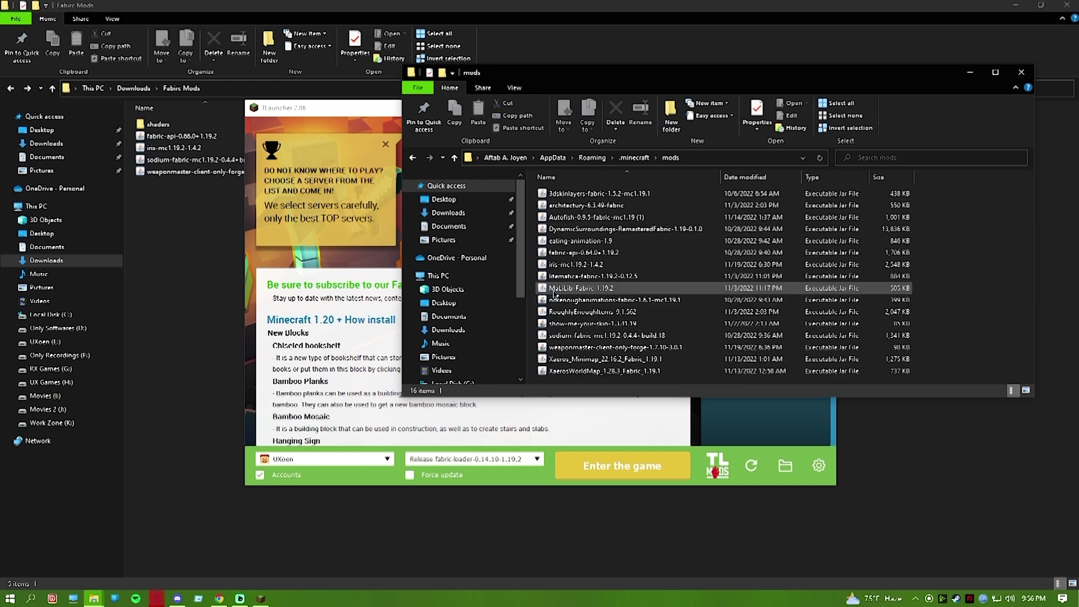
Copy the Fabric API, Iris, Sodium and Weapon Master jar files from the Fabirc Mods folder
click(187, 245)
drag(199, 192, 172, 142)
right_click(176, 164)
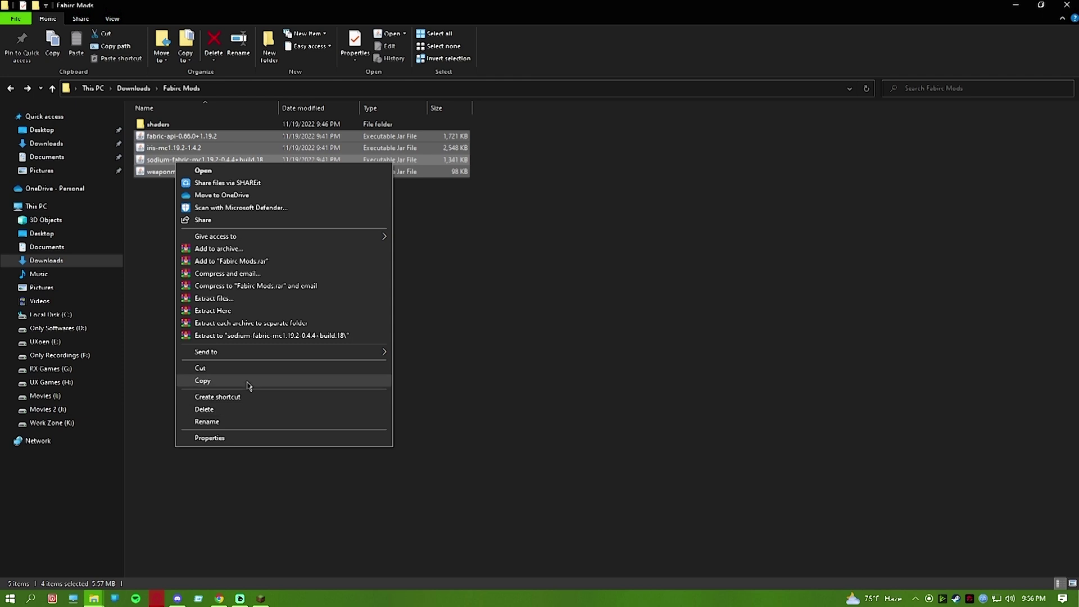
click(248, 381)
Bring the .minecraft mods folder window to the front and maximize it
click(261, 599)
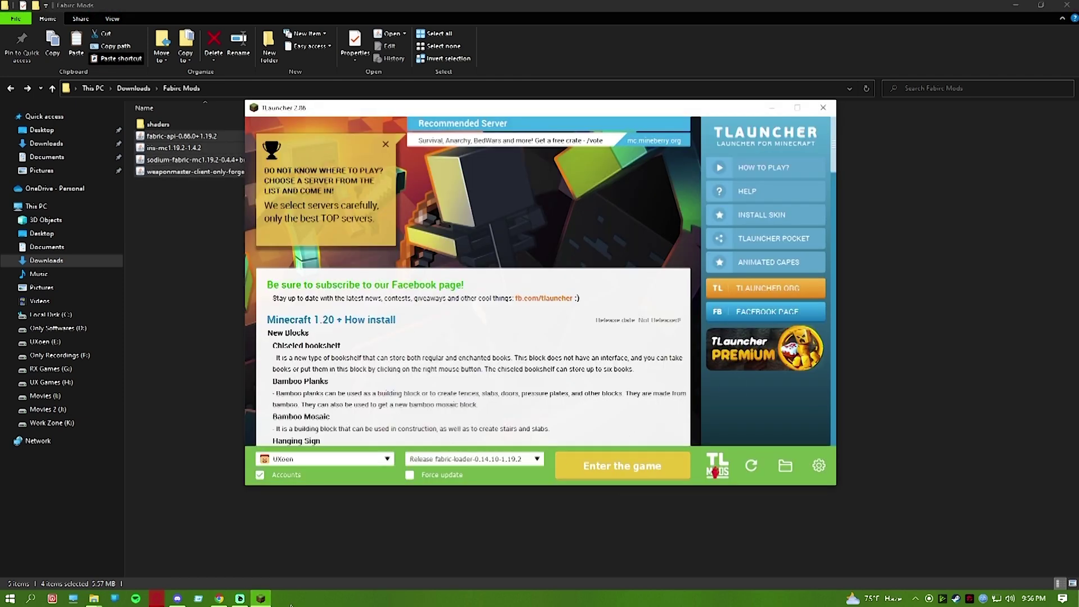
mouse_move(161, 605)
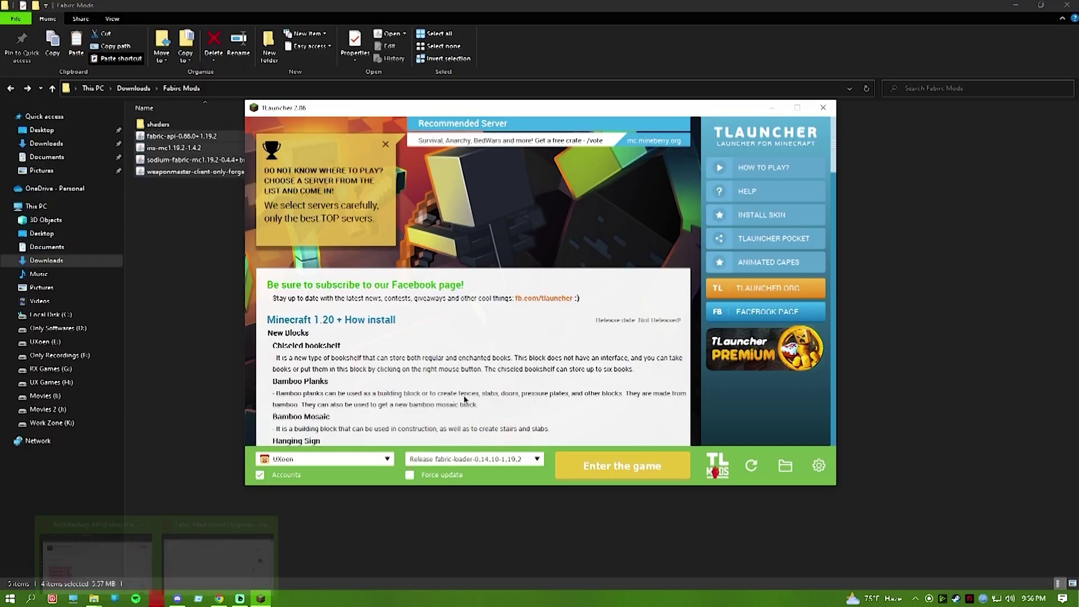
click(167, 403)
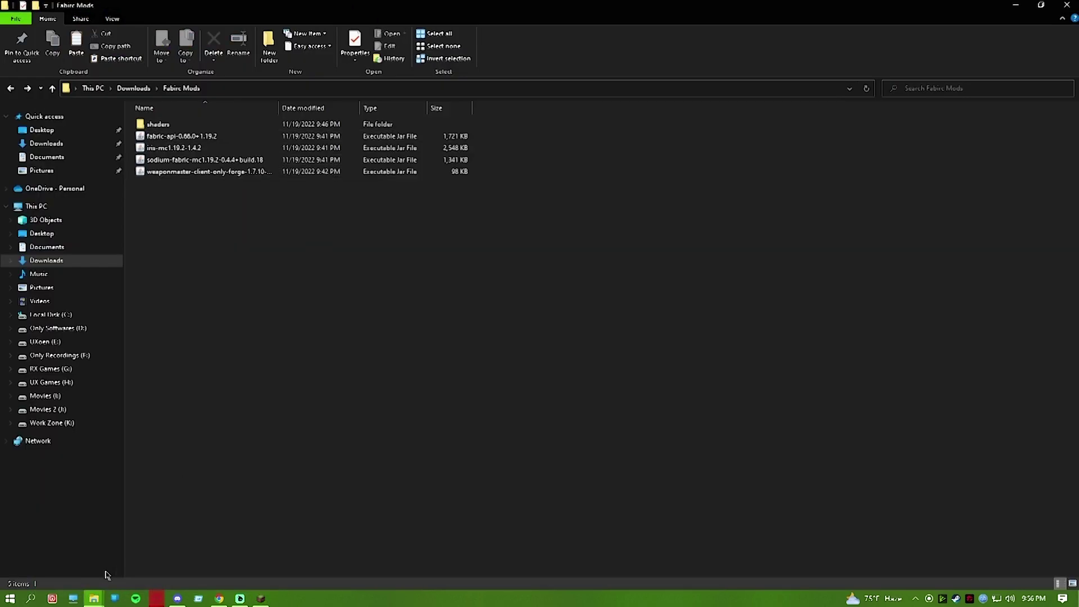
mouse_move(101, 602)
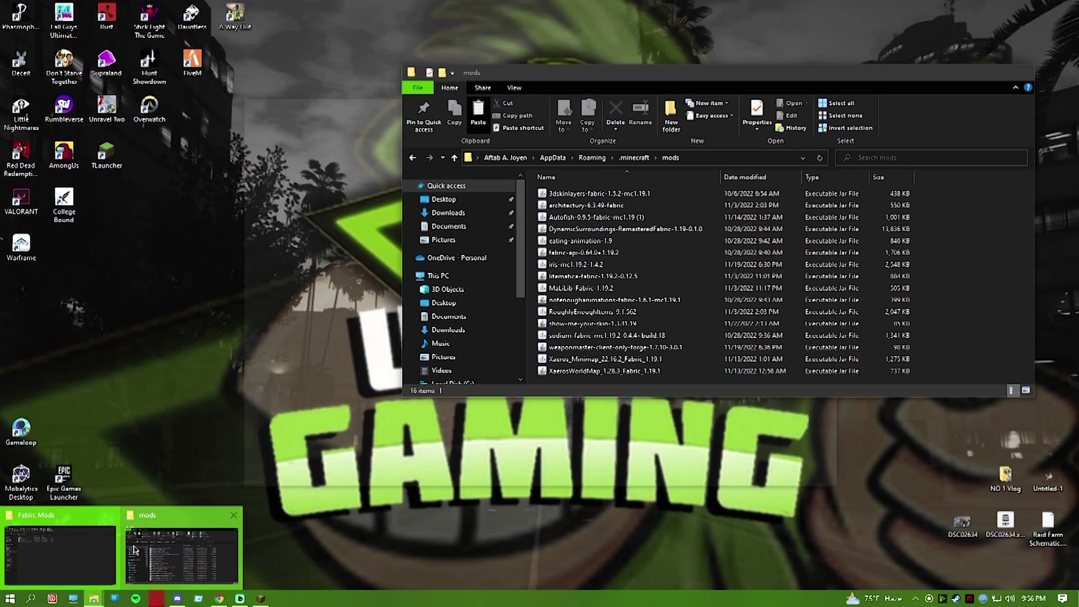
click(134, 550)
click(996, 72)
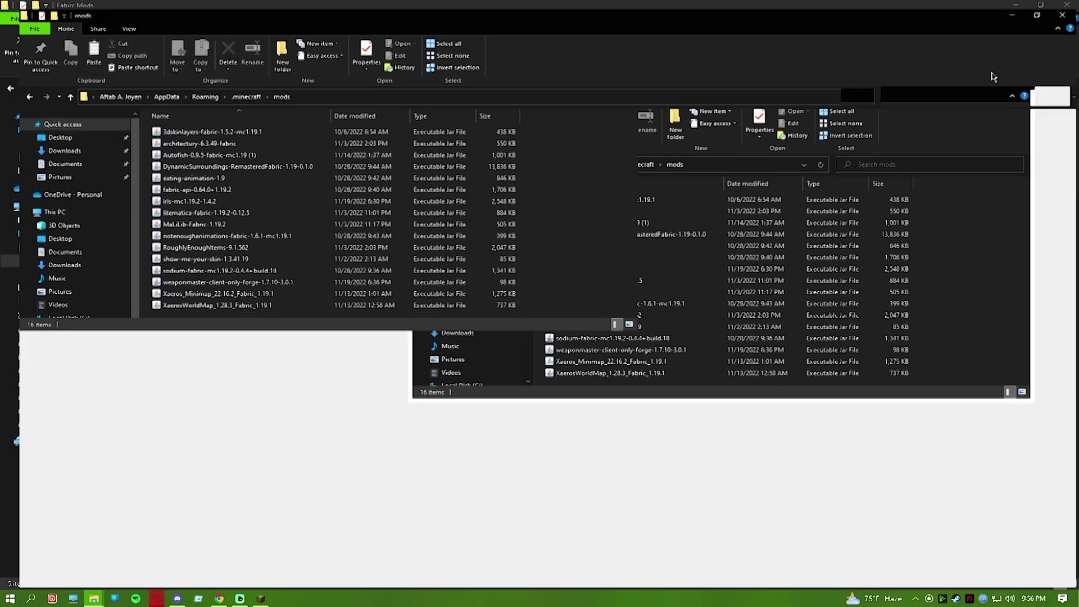
Show the paste option in the .minecraft mods folder without pasting, and minimize that window
drag(369, 385, 303, 250)
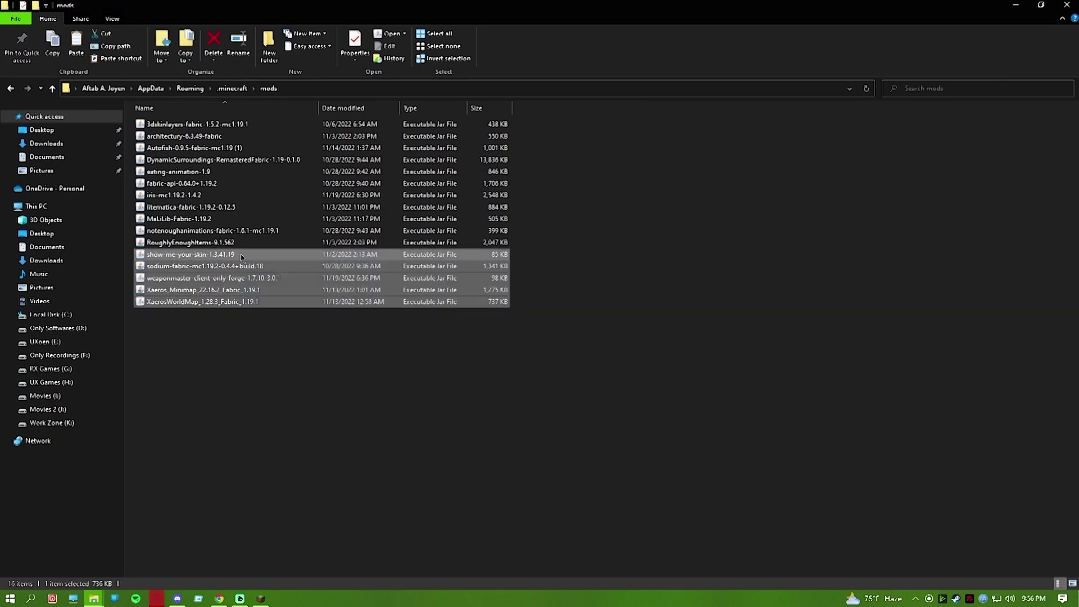
click(287, 364)
right_click(630, 214)
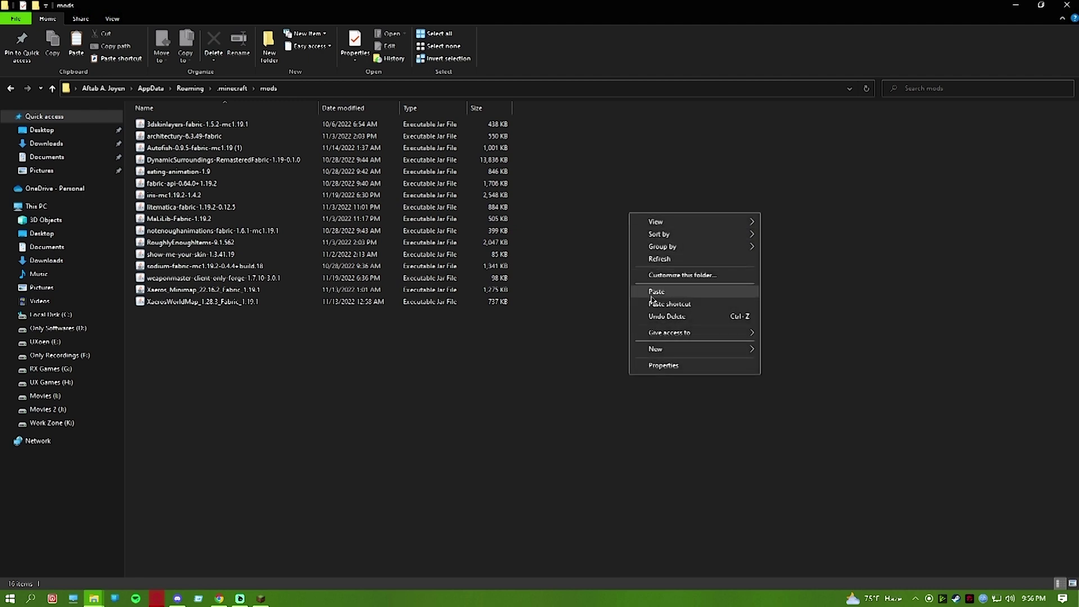
click(1016, 5)
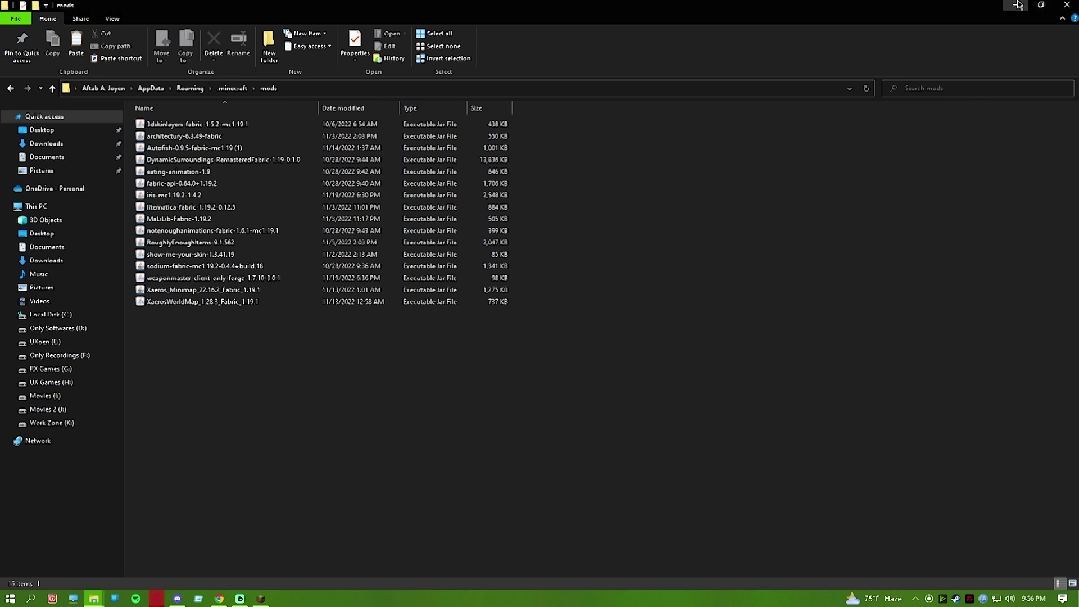
Reopen the shaders folder in Fabirc Mods, select all its shader and resource pack files, and clear the selection
drag(212, 187, 172, 135)
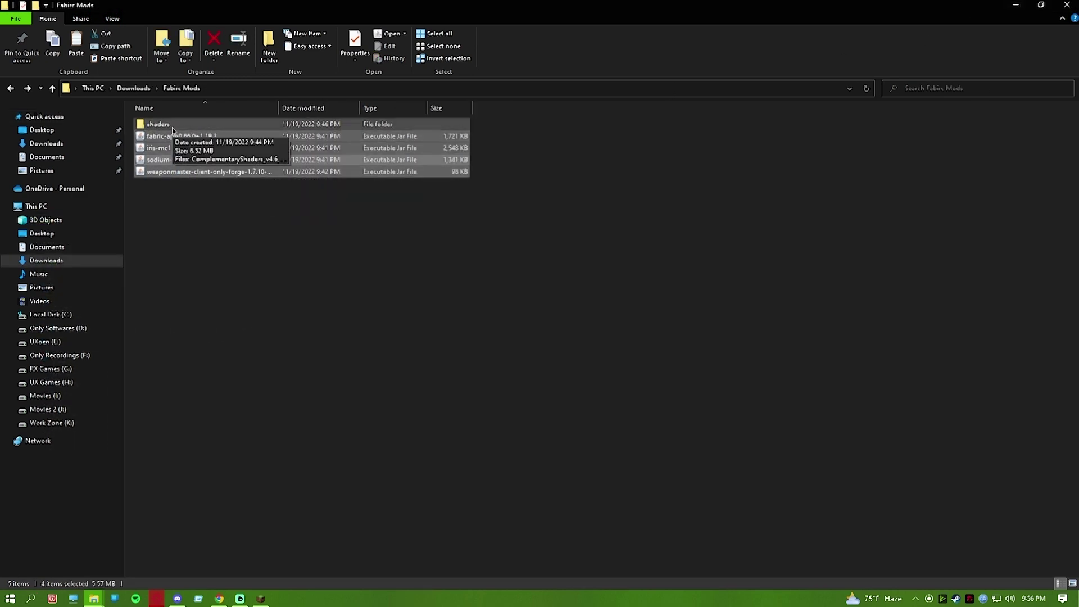
click(173, 125)
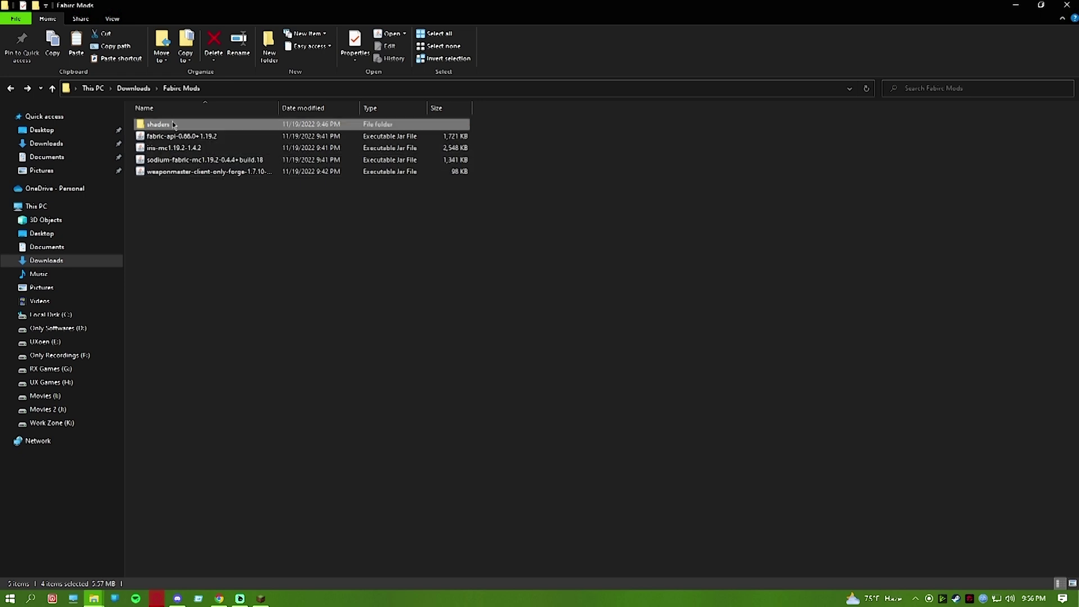
double_click(173, 125)
drag(198, 194, 176, 121)
click(356, 298)
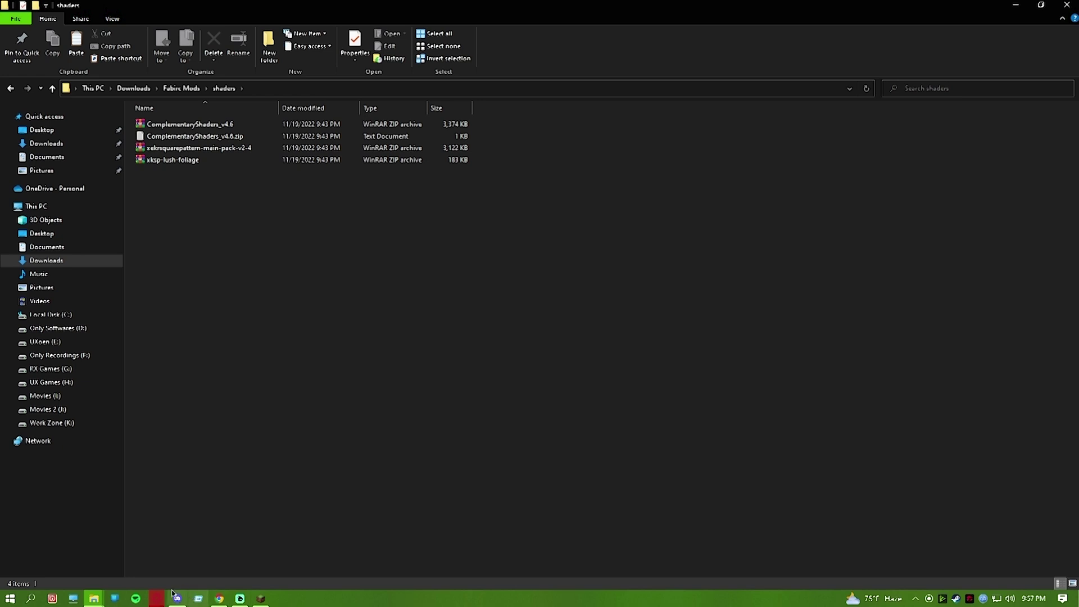
Return to the .minecraft mods window, go back to the .minecraft folder, and open its shaderpacks subfolder
mouse_move(93, 598)
click(130, 572)
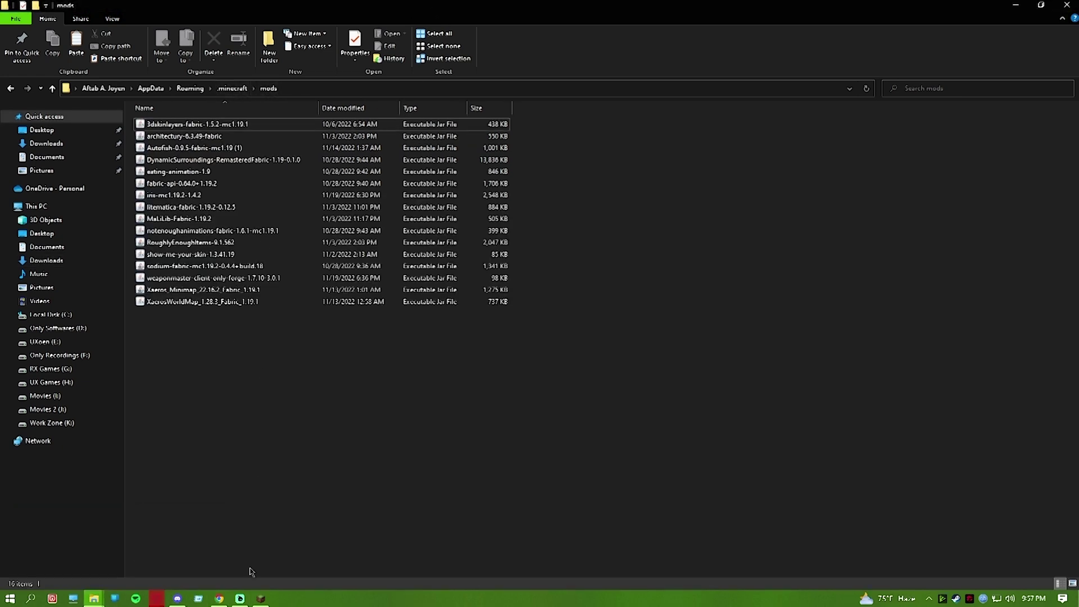
click(263, 601)
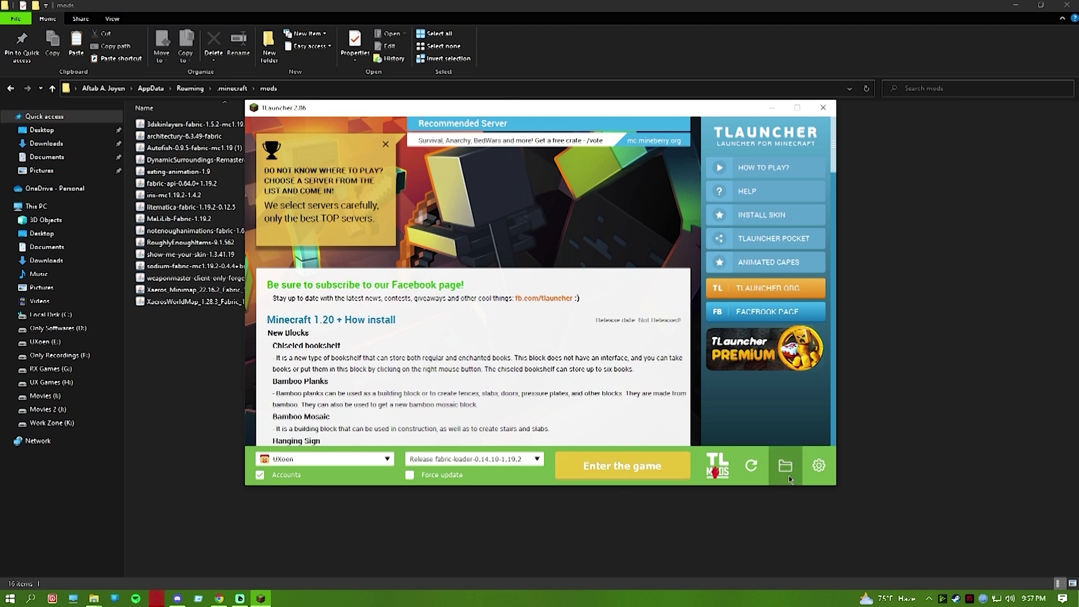
click(220, 375)
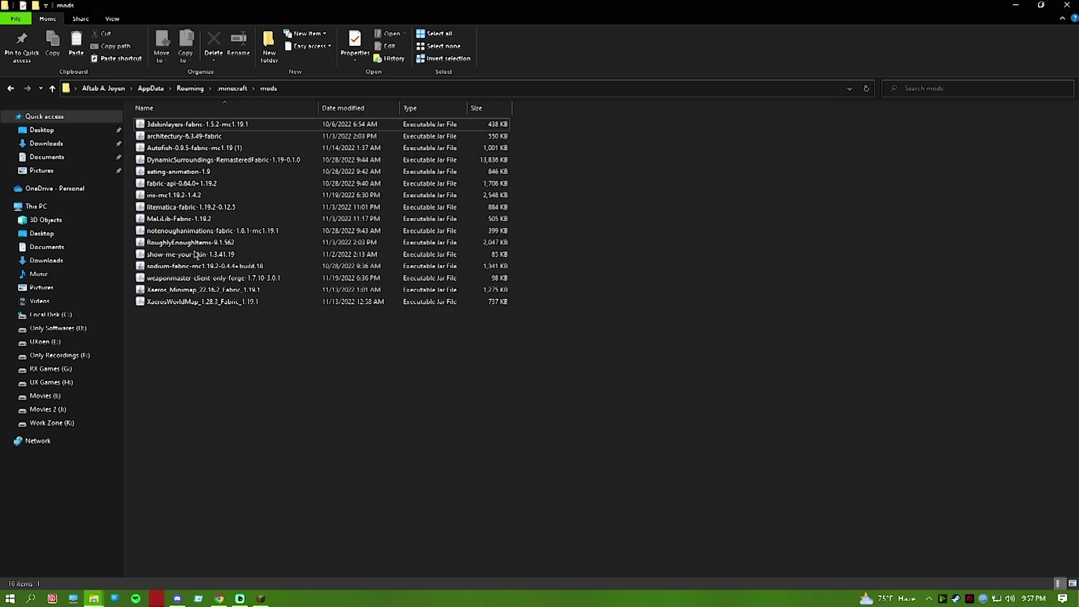
click(10, 90)
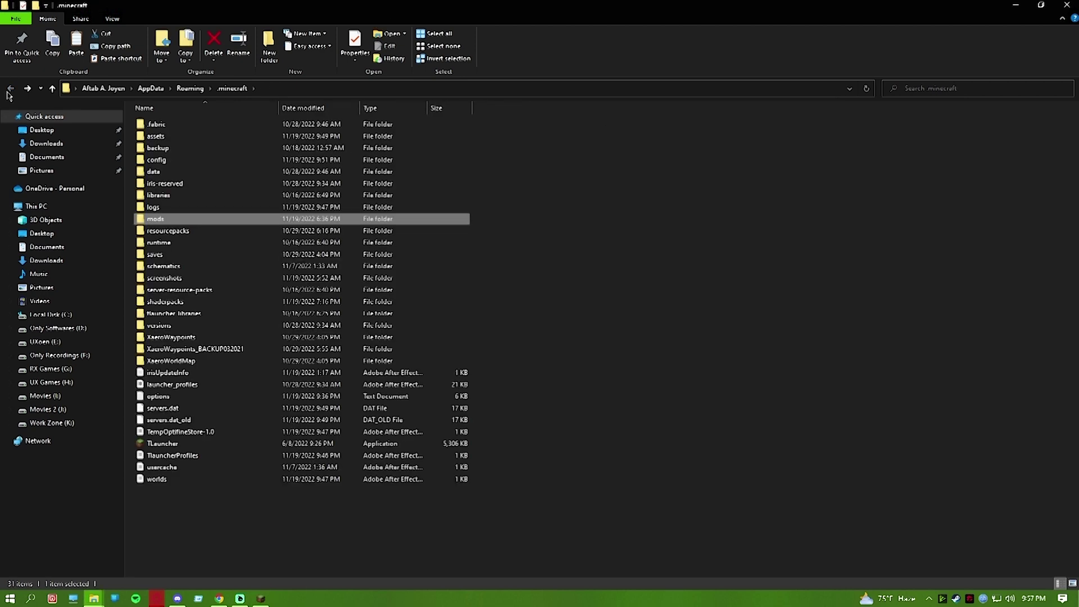
double_click(186, 303)
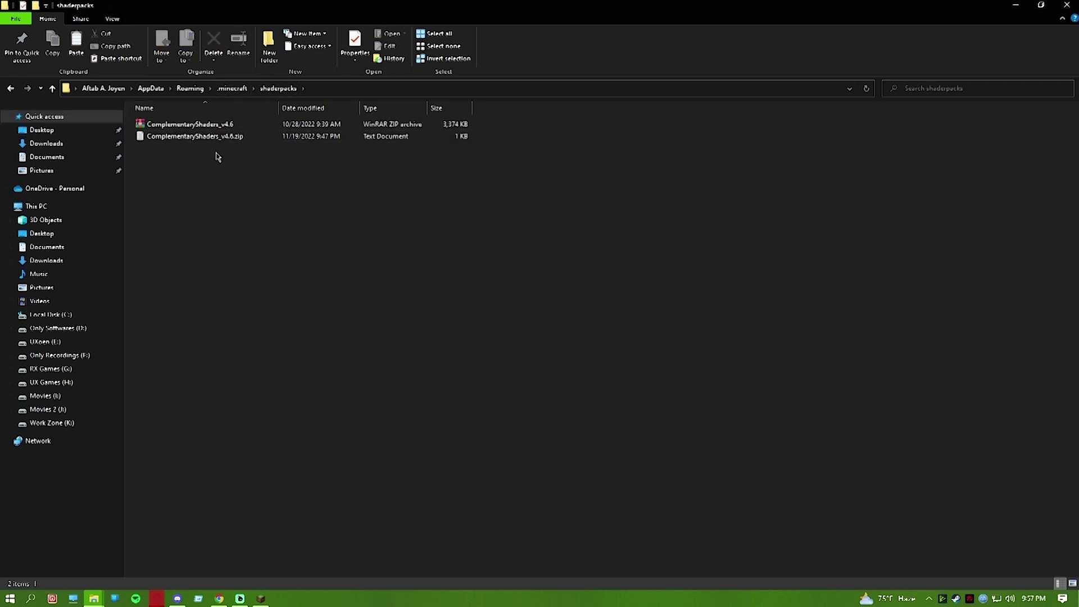
mouse_move(214, 157)
mouse_down()
mouse_move(212, 133)
mouse_move(203, 158)
mouse_up()
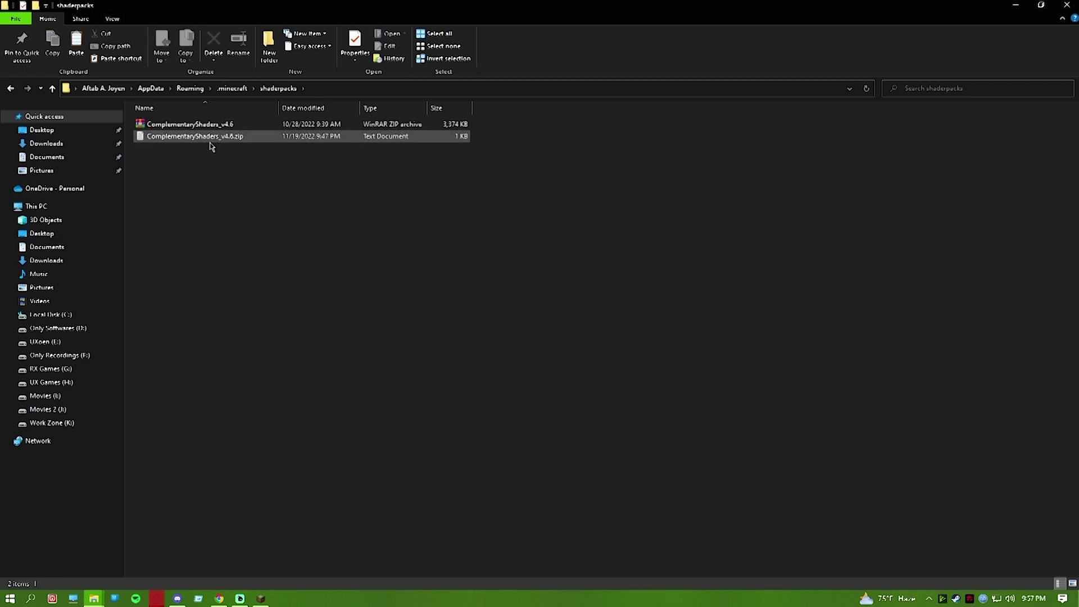
Select the ComplementaryShaders_v4.6.zip text file in shaderpacks, return to the .minecraft folder, and open its resourcepacks subfolder
click(208, 140)
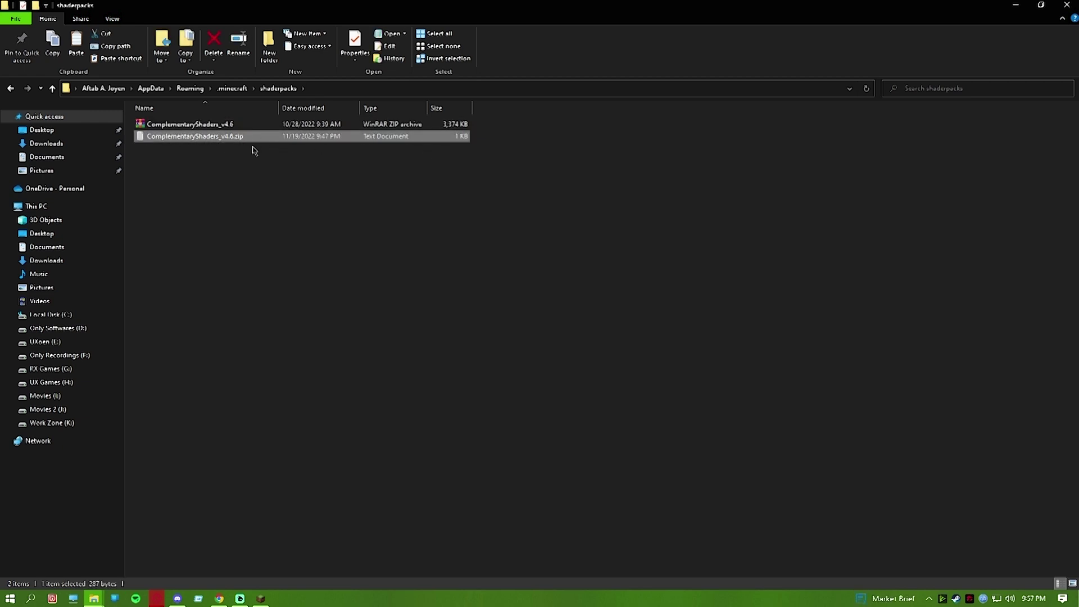
click(15, 87)
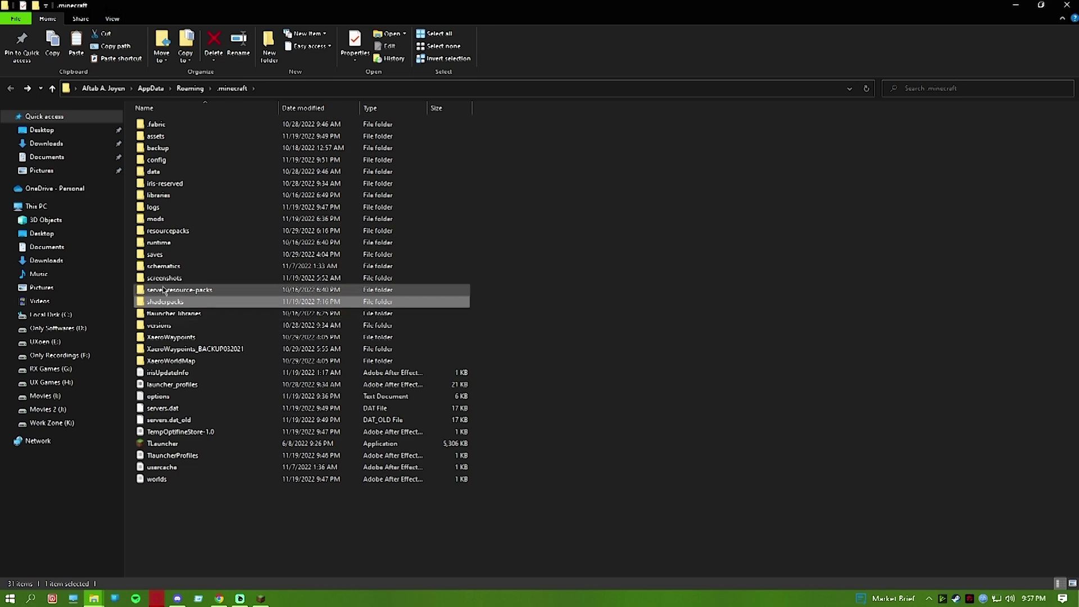
double_click(161, 232)
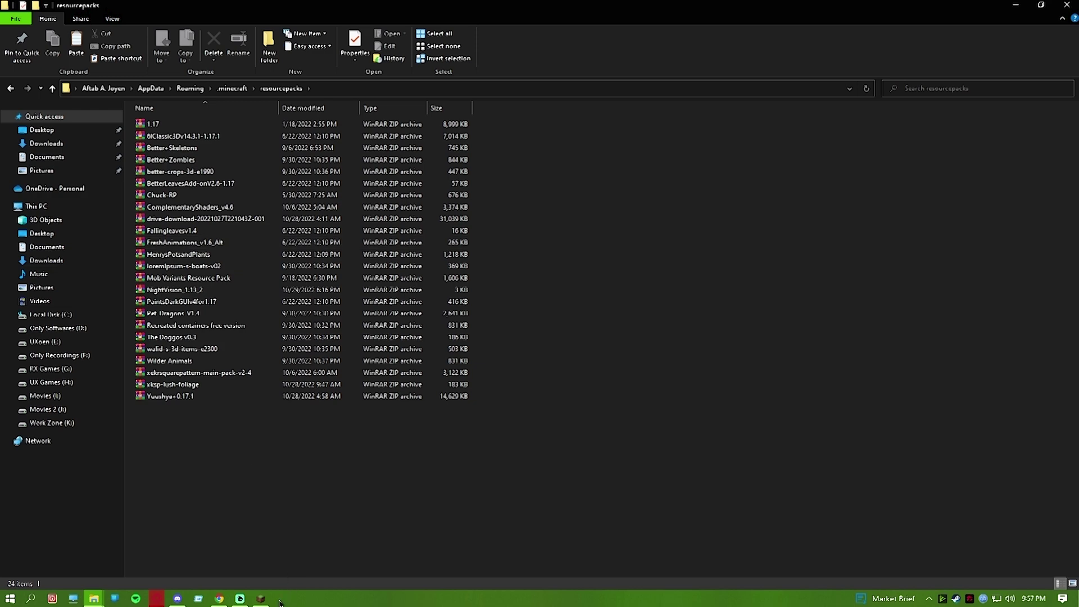
click(261, 598)
click(260, 598)
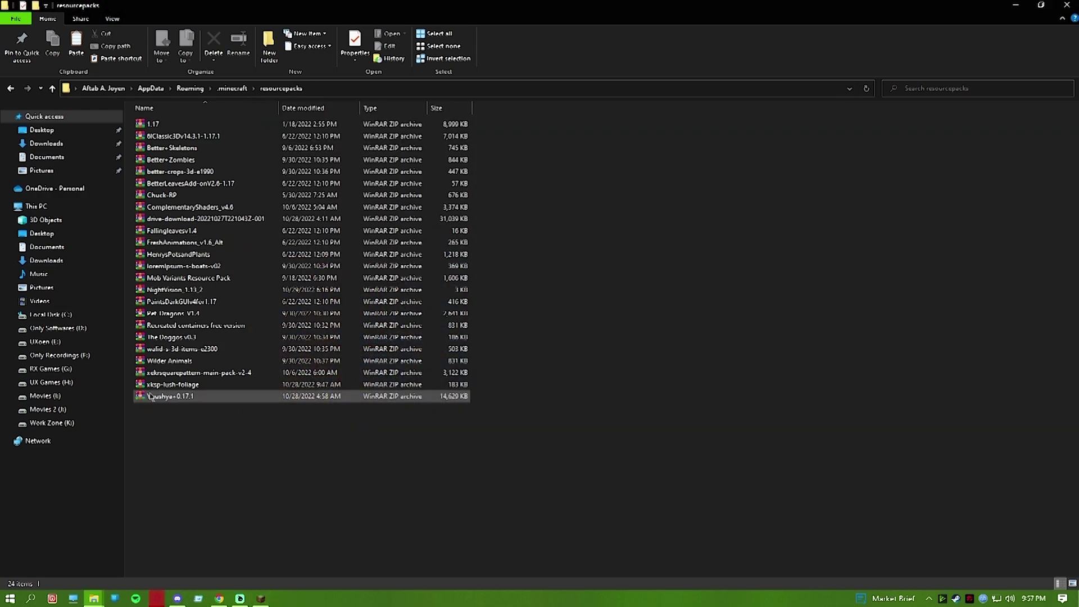
Switch to the downloaded shaders folder, select xekrsquarepattern-main-pack-v2-4 and xksp-lush-foliage, and minimize that window
mouse_move(197, 598)
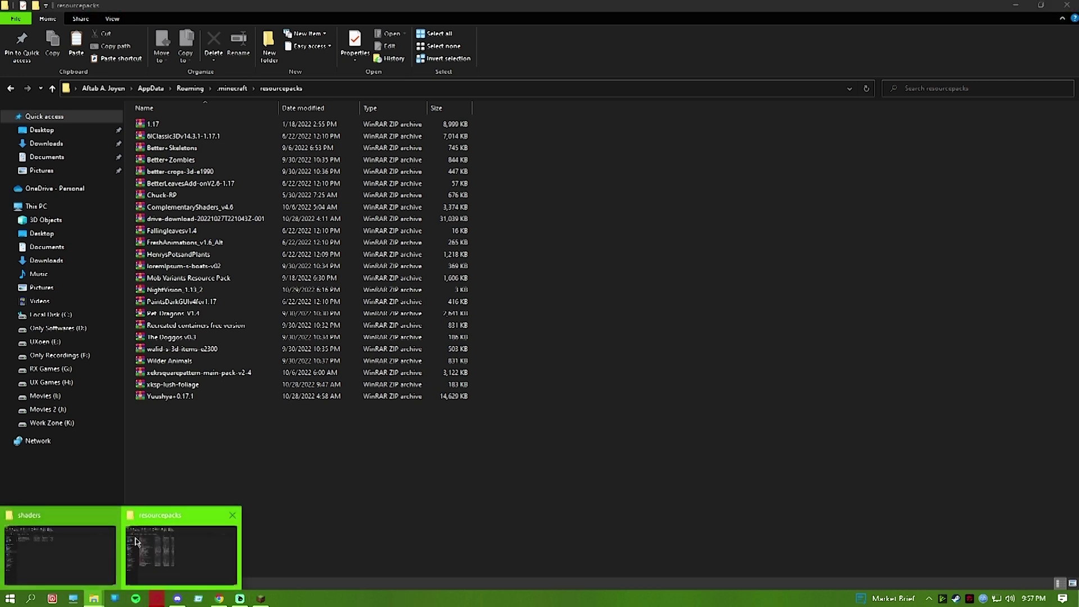
click(163, 550)
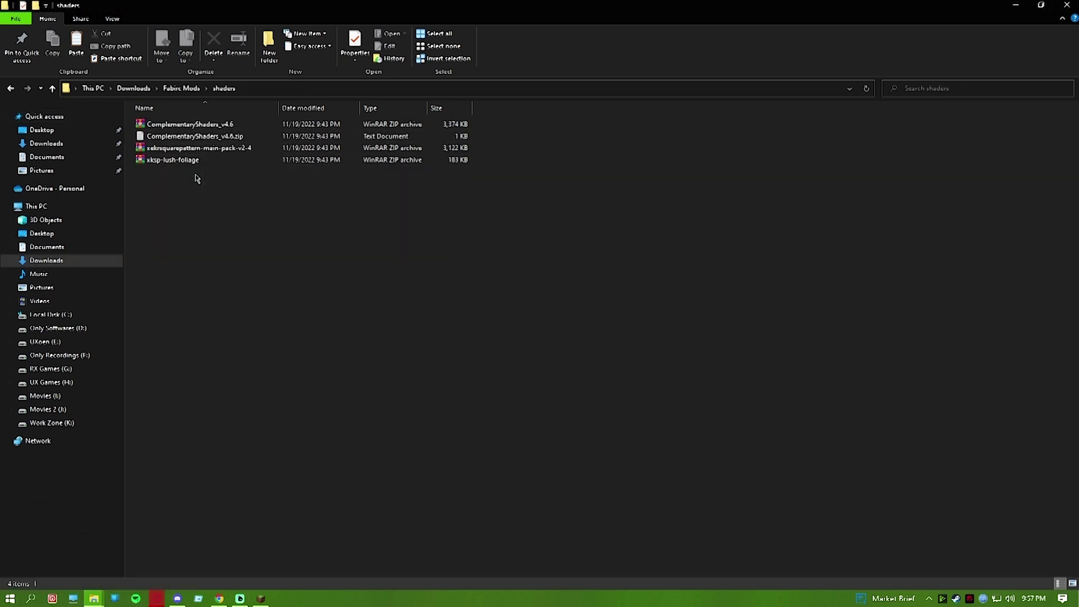
drag(197, 175, 169, 147)
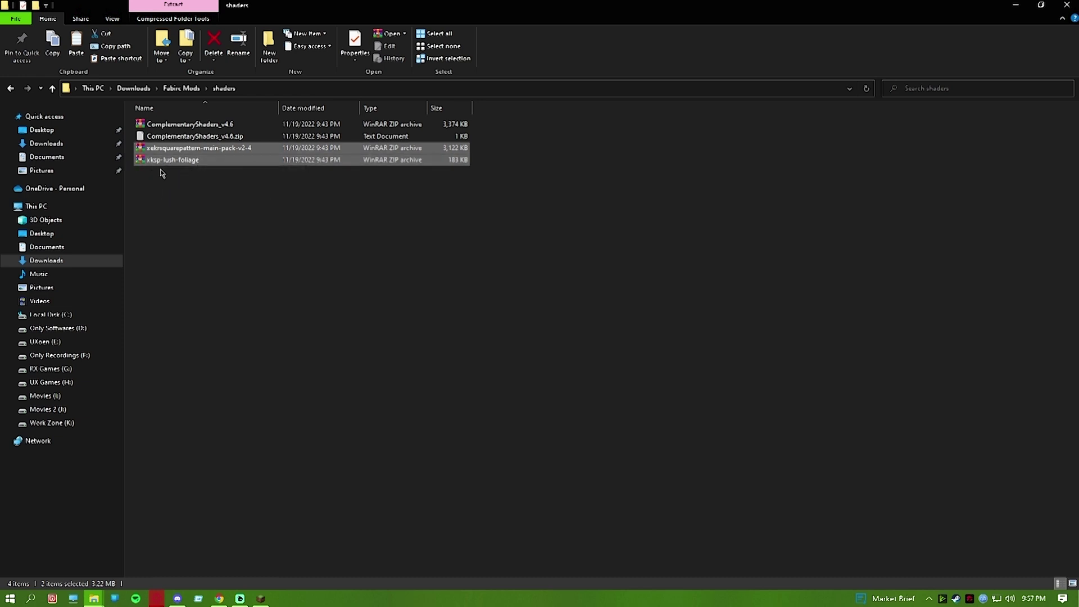
click(1016, 5)
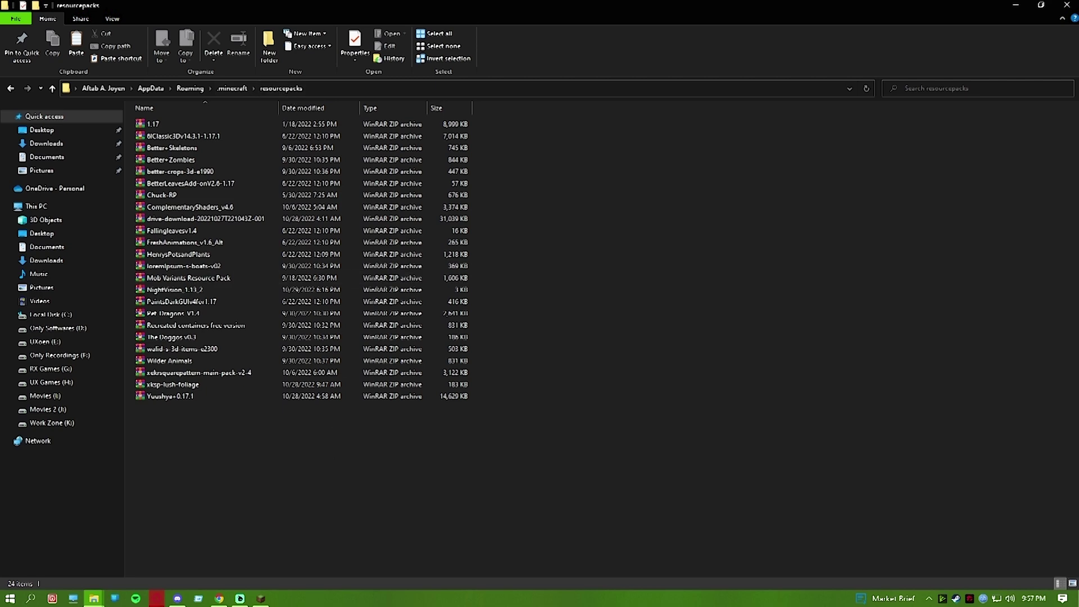
Minimize the resourcepacks and Google Drive windows, switch to TLauncher, and close it
click(1020, 5)
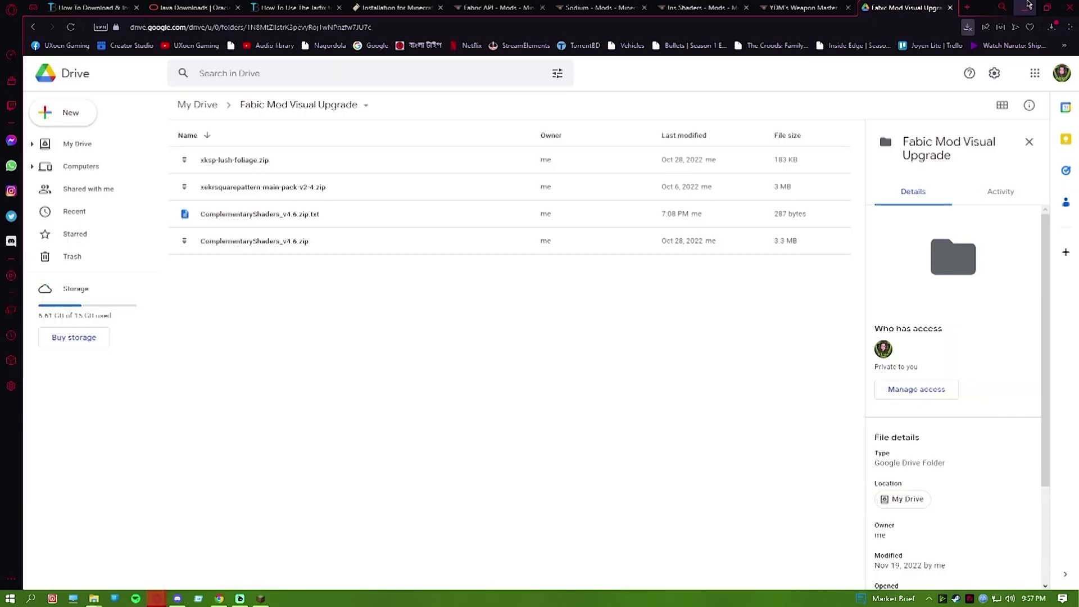
click(1019, 5)
click(261, 598)
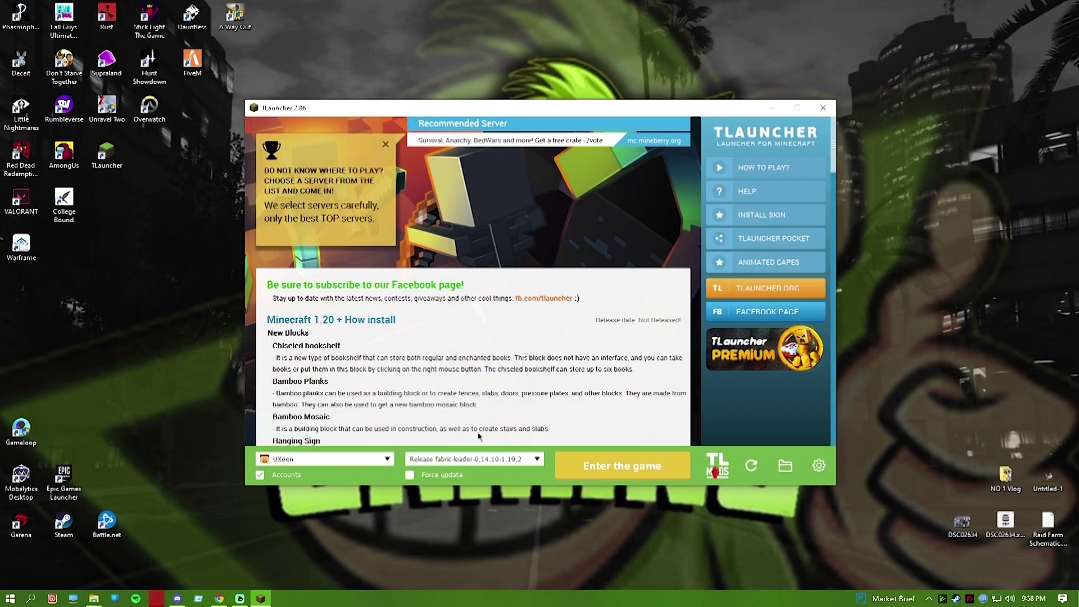
click(828, 106)
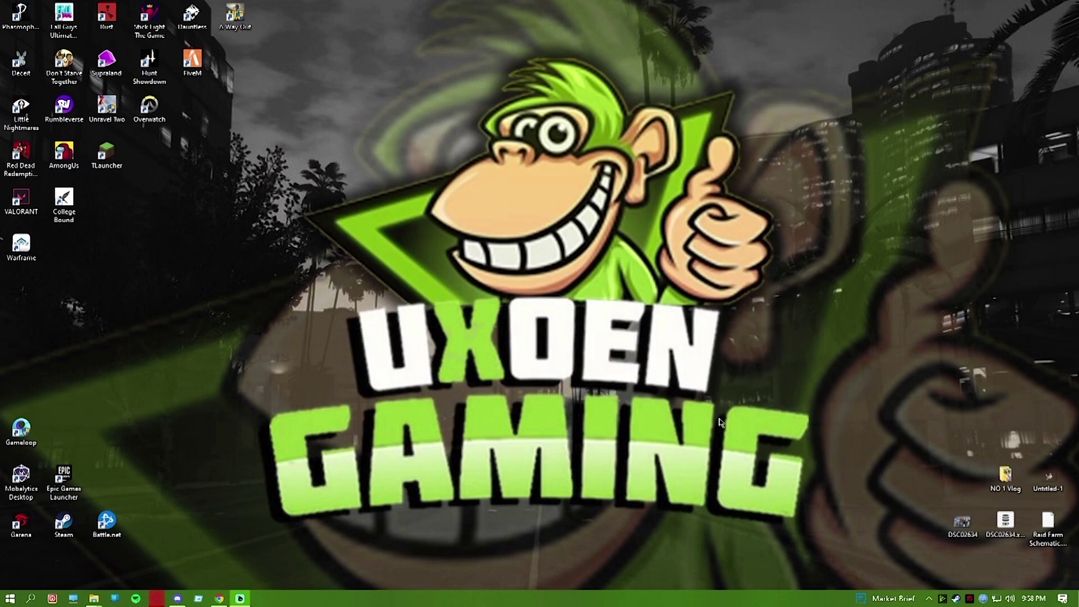
Relaunch TLauncher from its desktop shortcut
click(32, 599)
text(min)
click(107, 155)
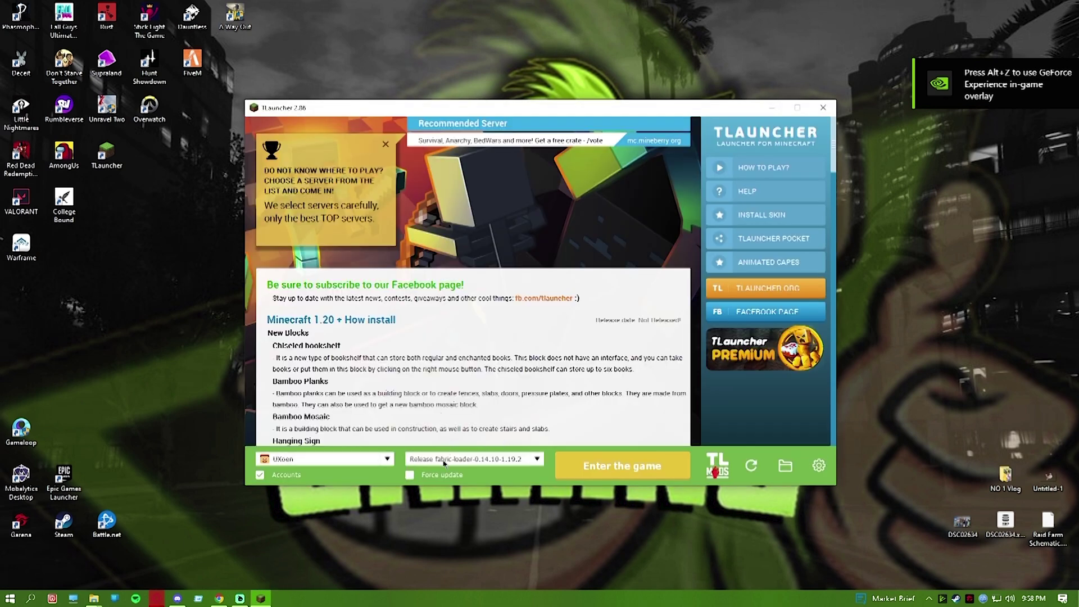
Choose the version Release fabric-loader-0.14.10-1.19.2 in TLauncher and enter the game
click(444, 464)
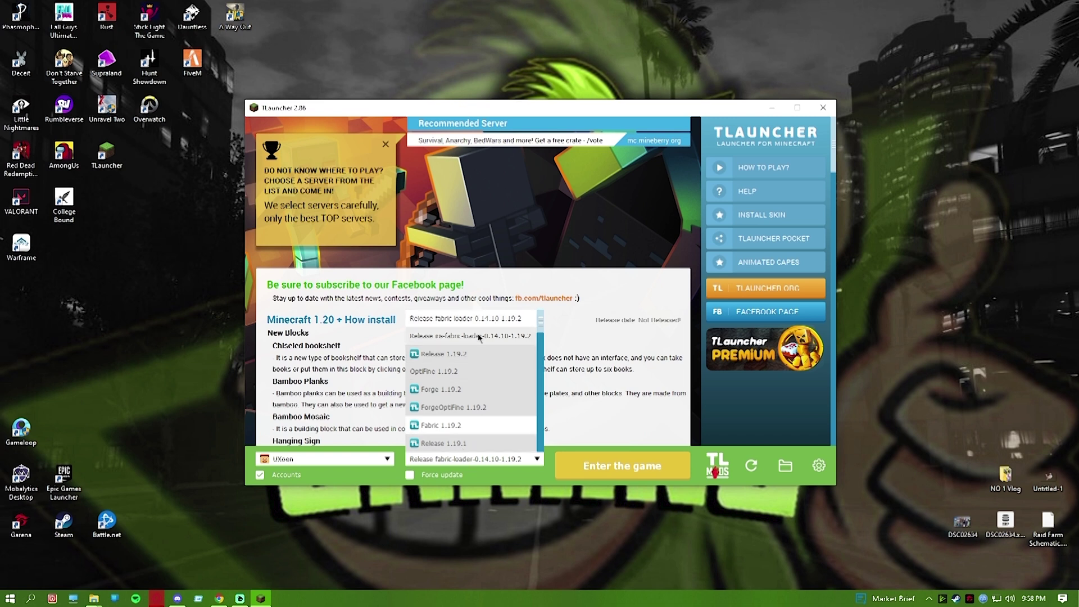
click(484, 319)
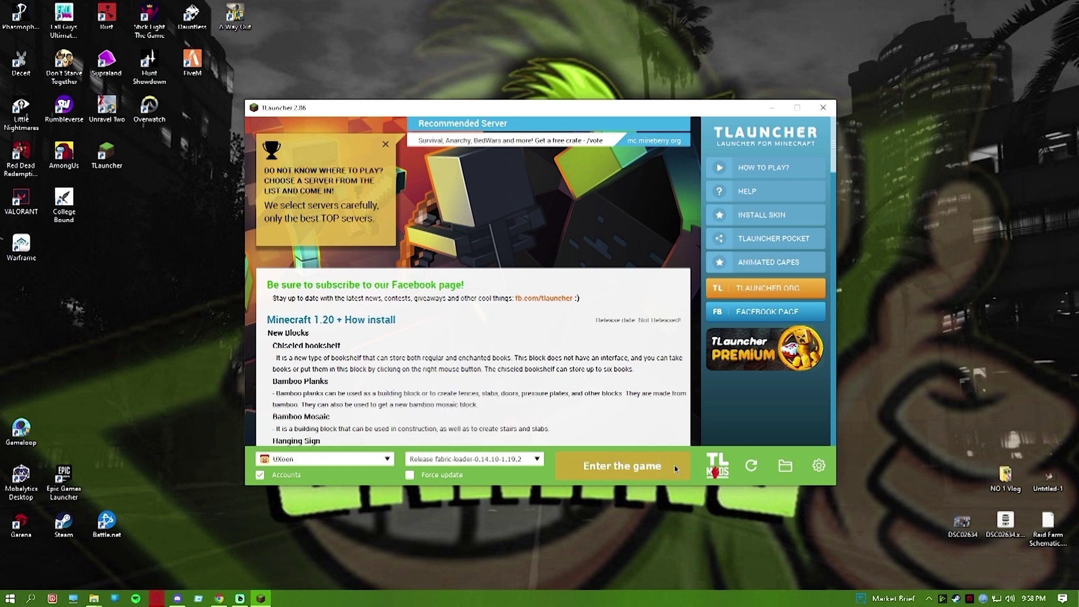
click(629, 471)
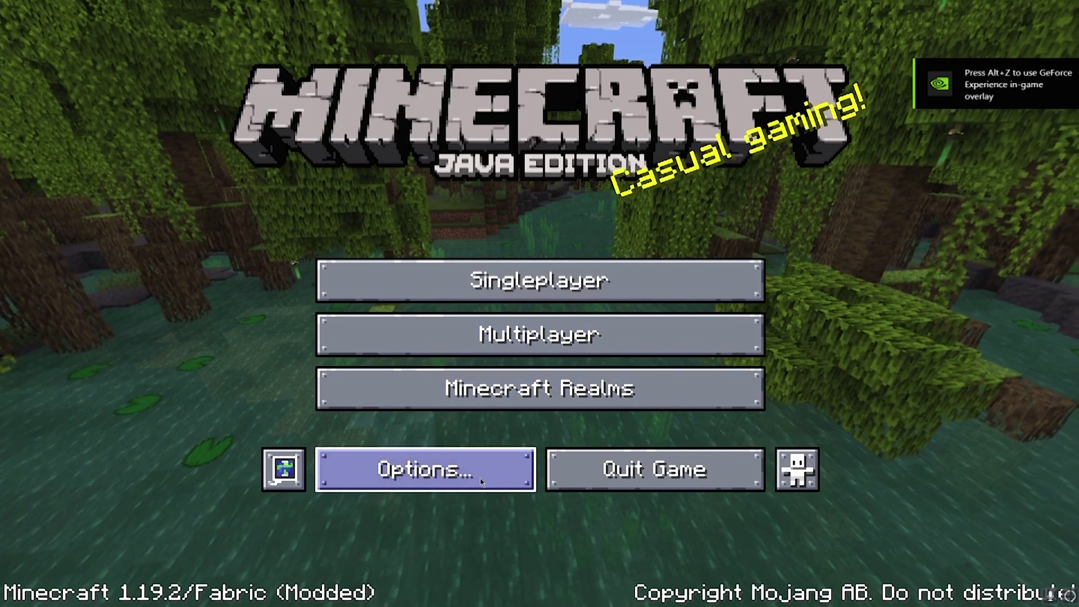
Open Minecraft's resource pack selection and remove xksp-lush-foliage.zip and the xekrsquarepattern main pack from the selected packs
click(480, 478)
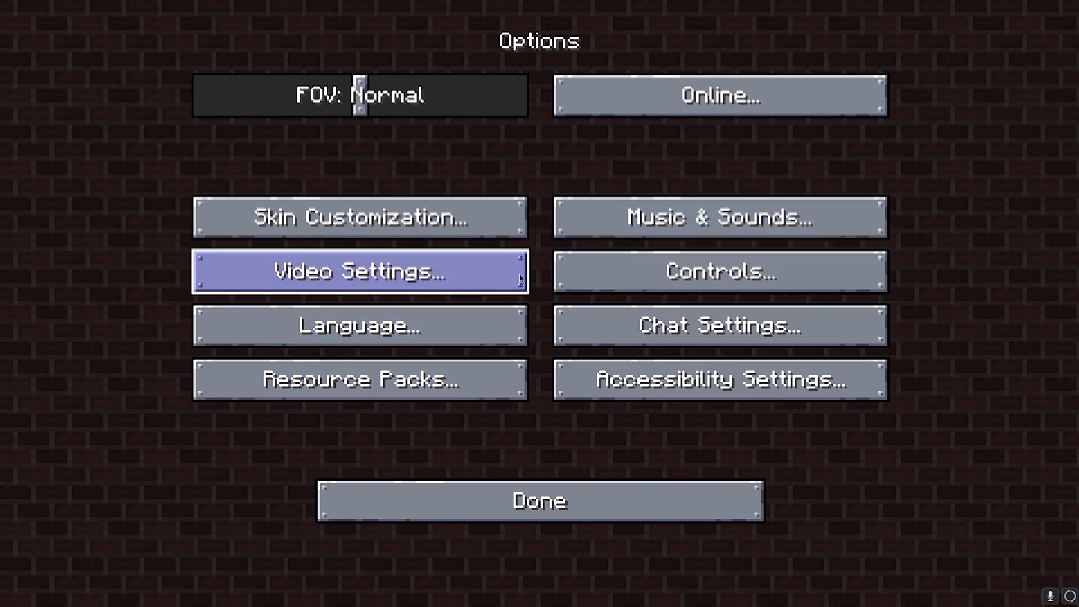
click(484, 380)
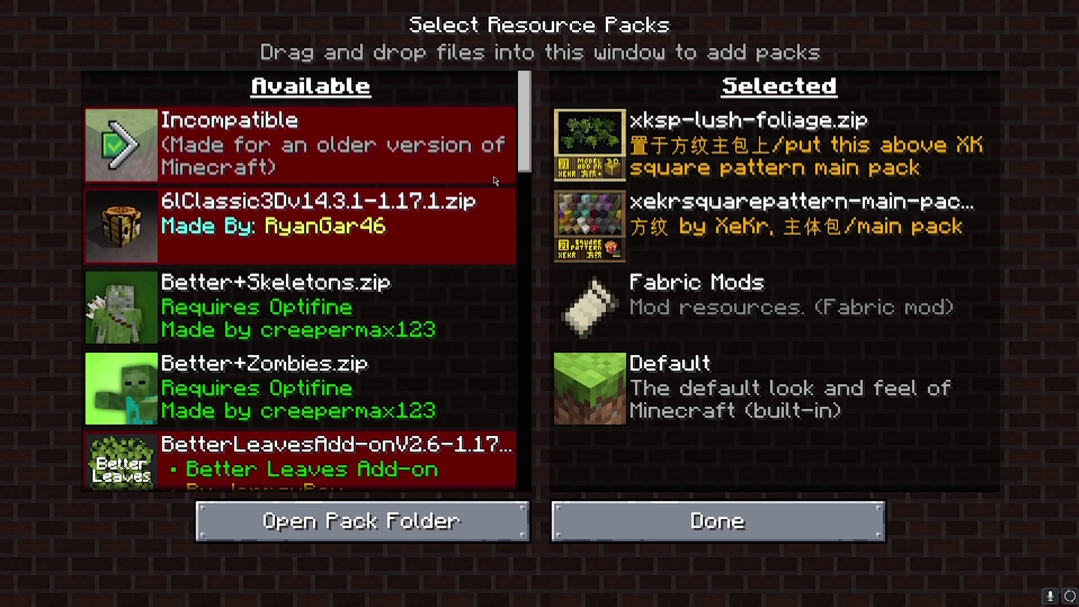
click(577, 160)
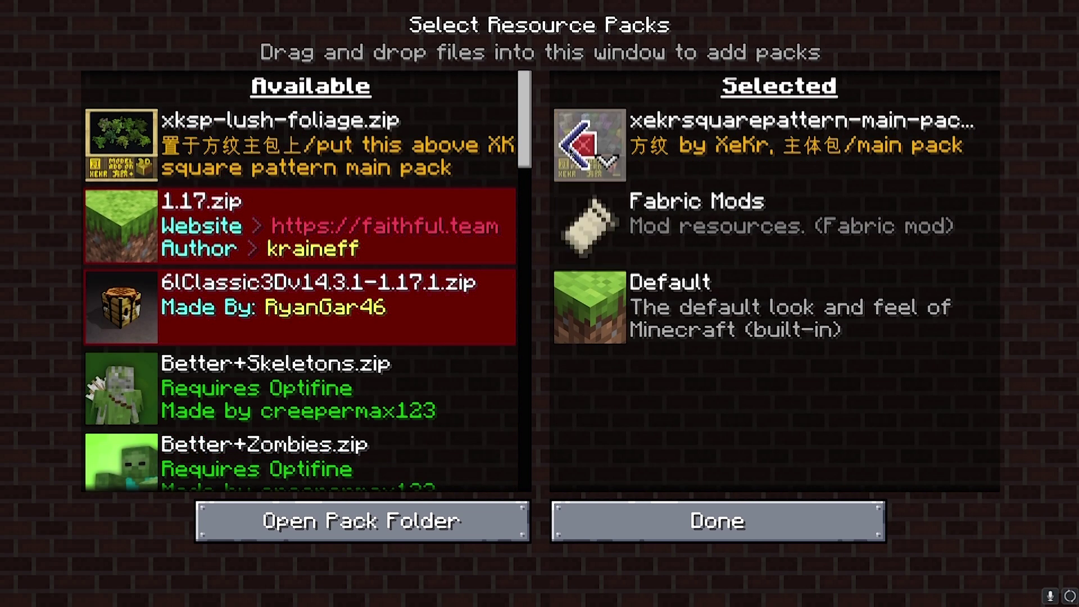
click(574, 162)
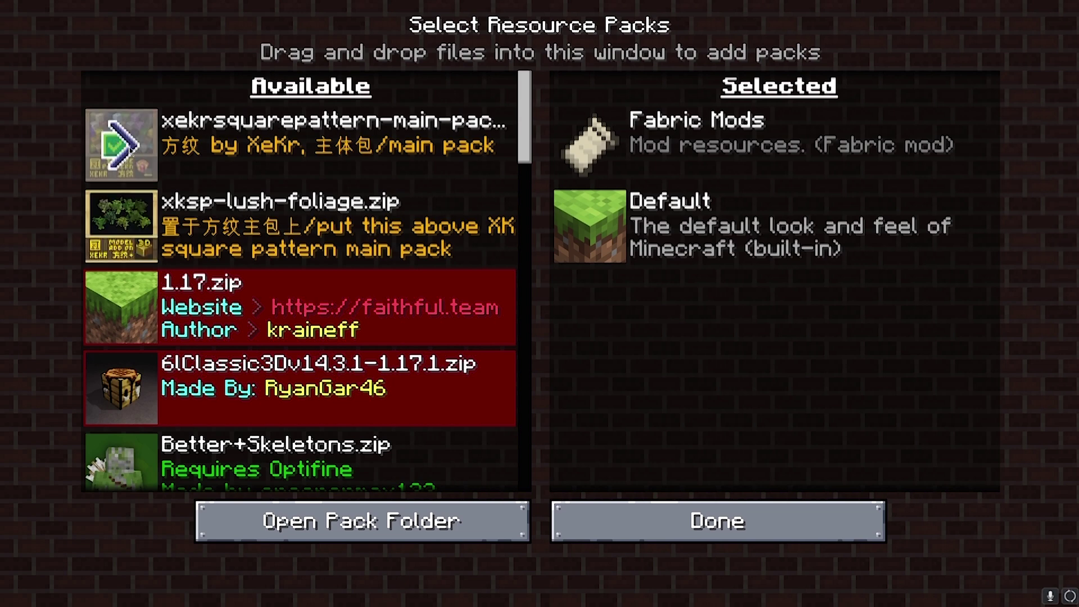
Add the xekrsquarepattern main pack and xksp-lush-foliage.zip to the selected packs, ordering the lush foliage pack above the main pack
click(128, 148)
click(127, 150)
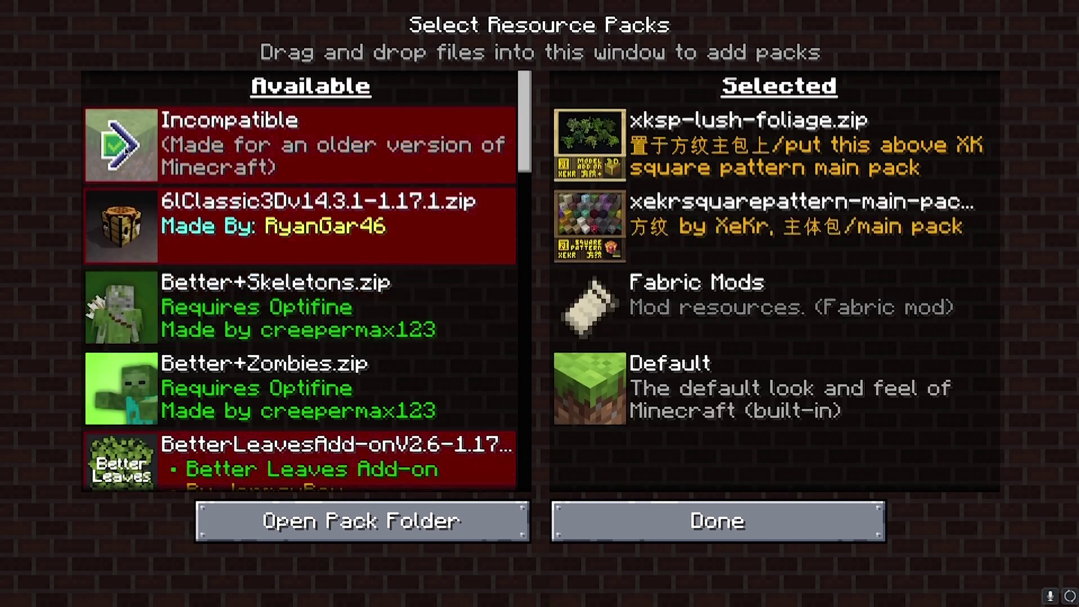
click(608, 207)
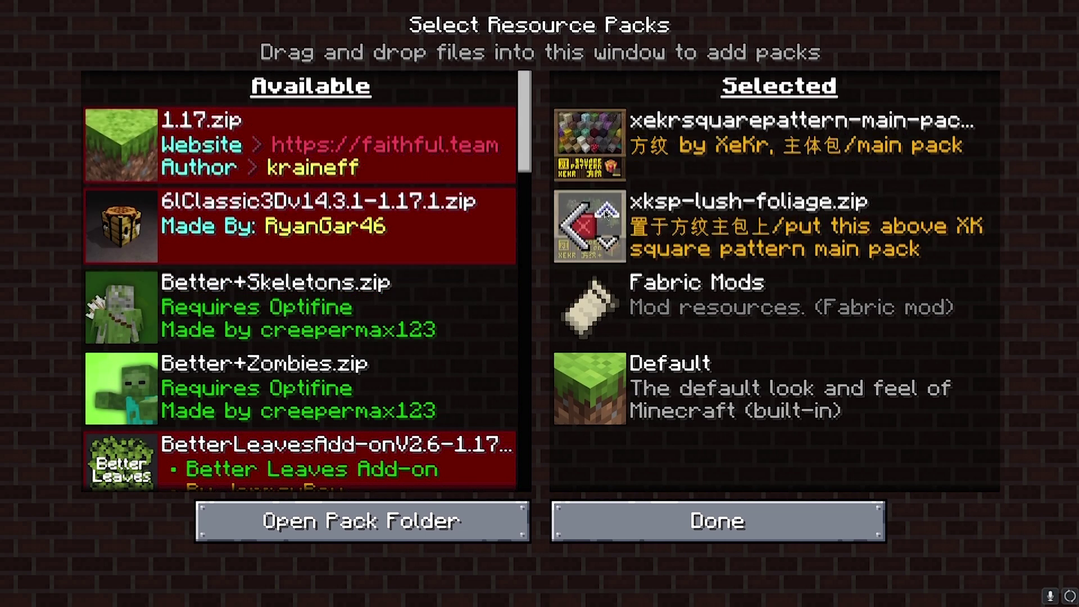
click(608, 160)
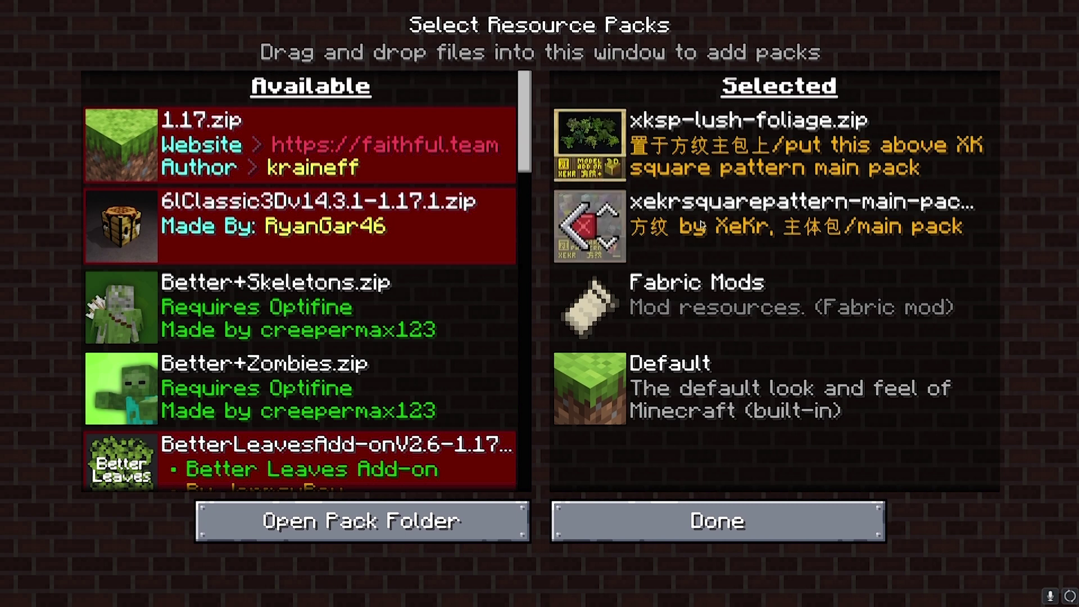
Browse the available resource packs, then close the resource pack selection and the options screen
scroll(362, 349, down, 10)
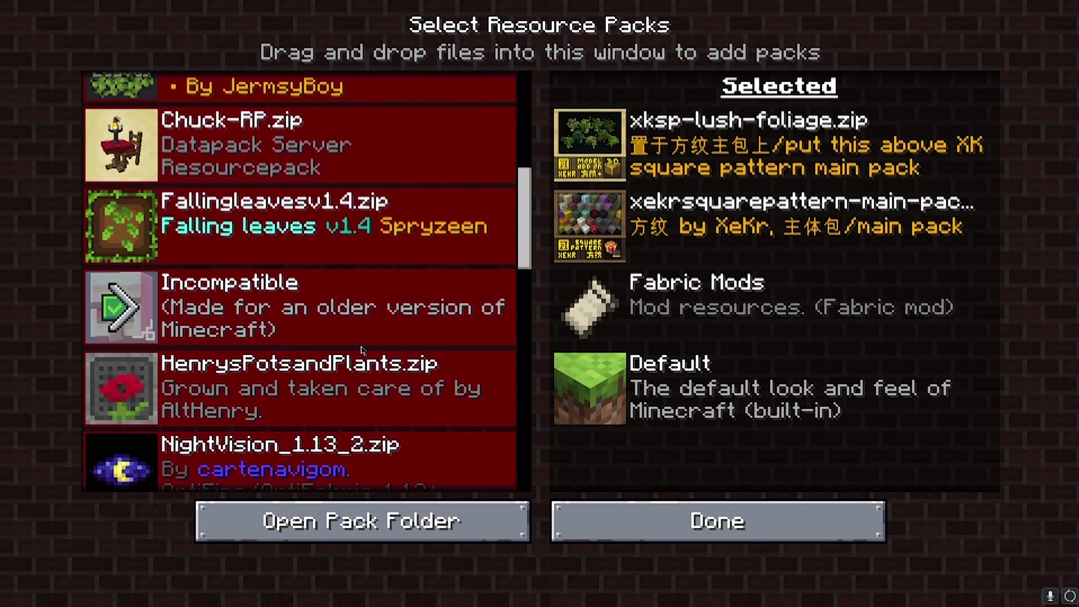
scroll(362, 349, down, 20)
scroll(252, 397, up, 12)
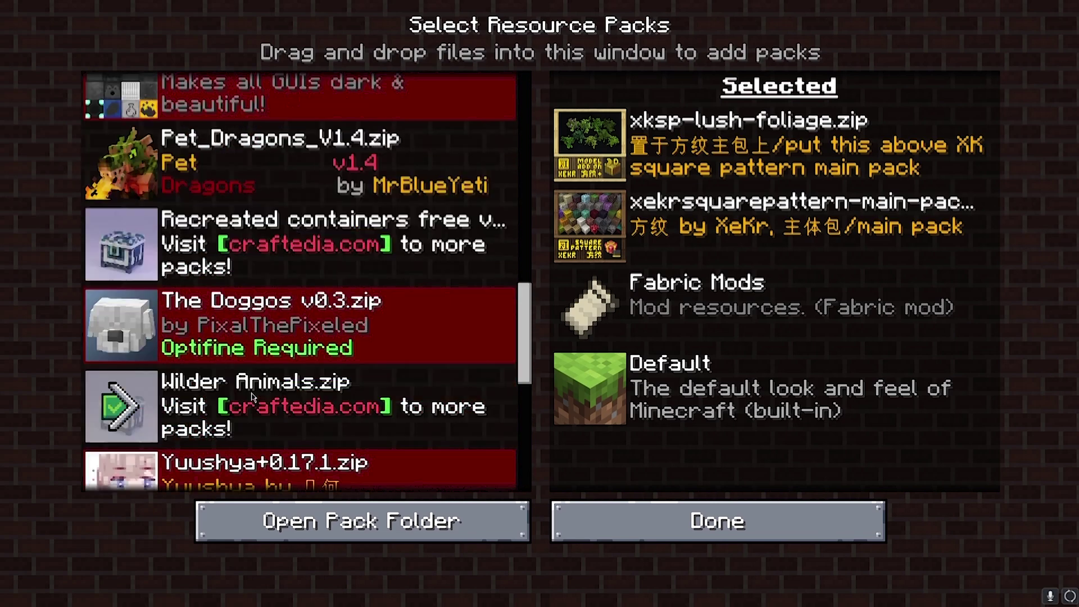
scroll(253, 397, up, 3)
scroll(272, 398, down, 20)
scroll(333, 407, up, 20)
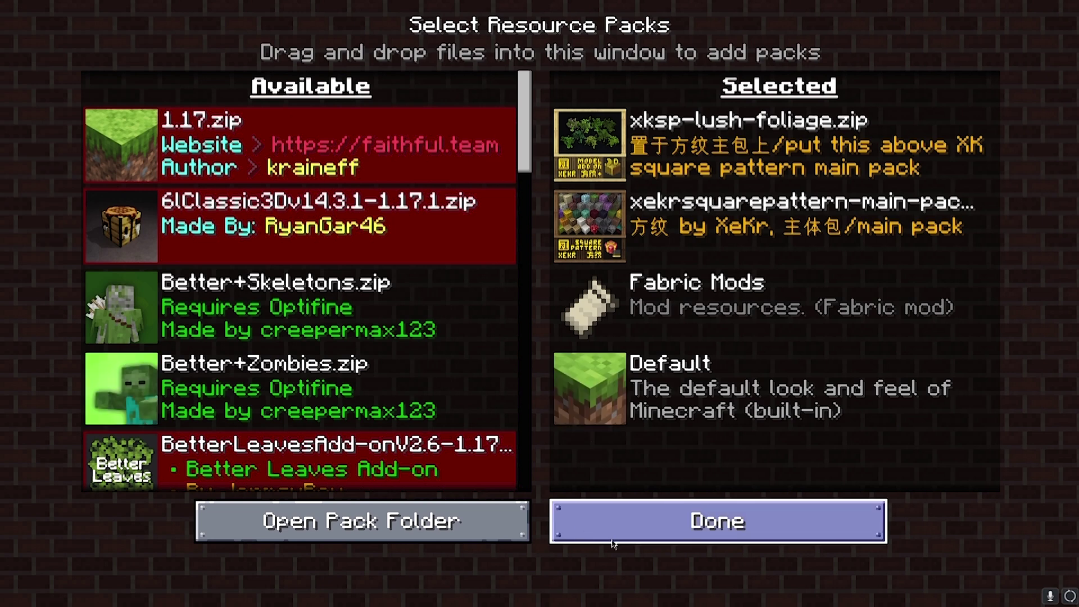
click(599, 499)
click(600, 500)
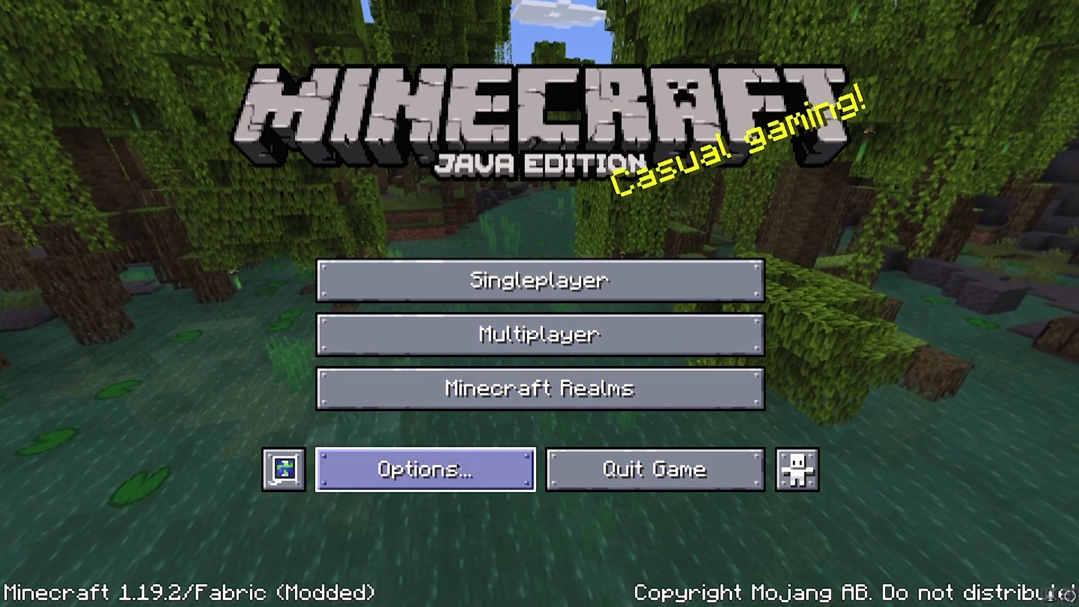
Open the video settings, look through the Quality, Performance and Advanced pages, and open the Shader Packs screen
click(425, 469)
click(401, 275)
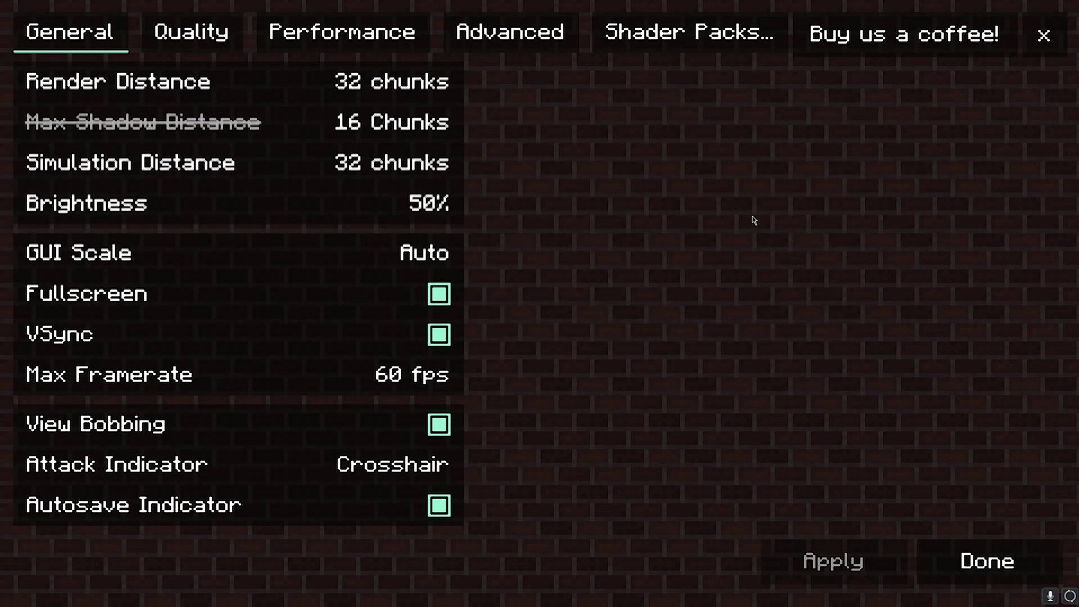
click(220, 39)
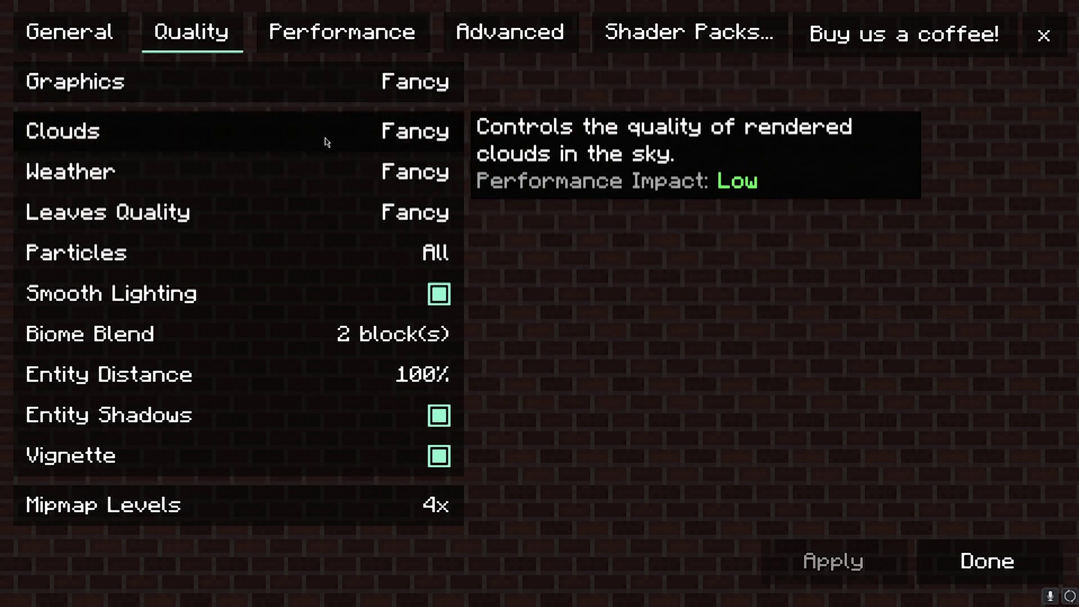
click(363, 42)
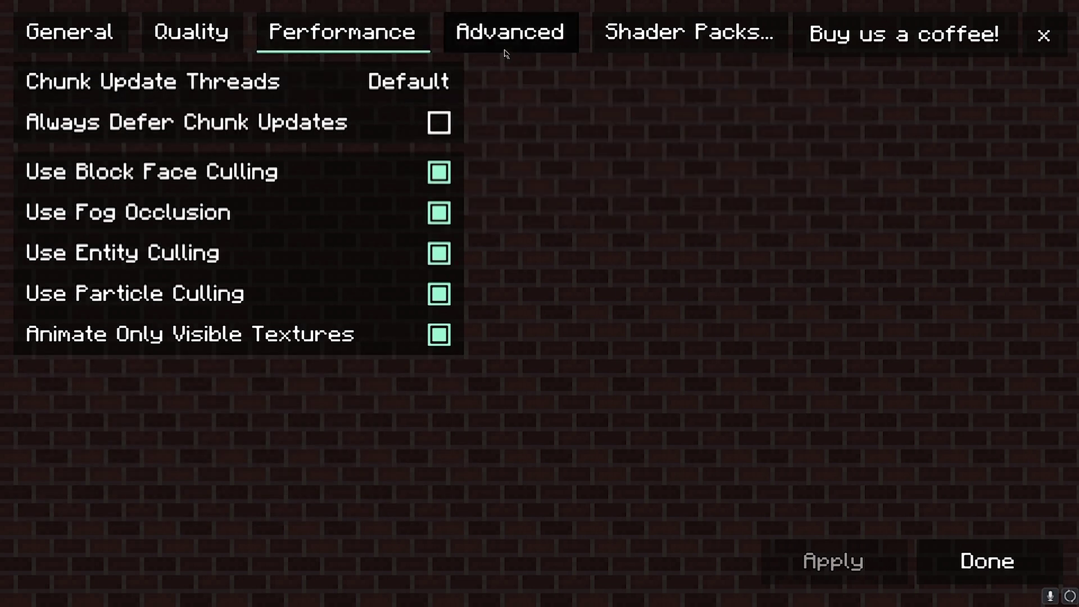
click(506, 53)
click(594, 40)
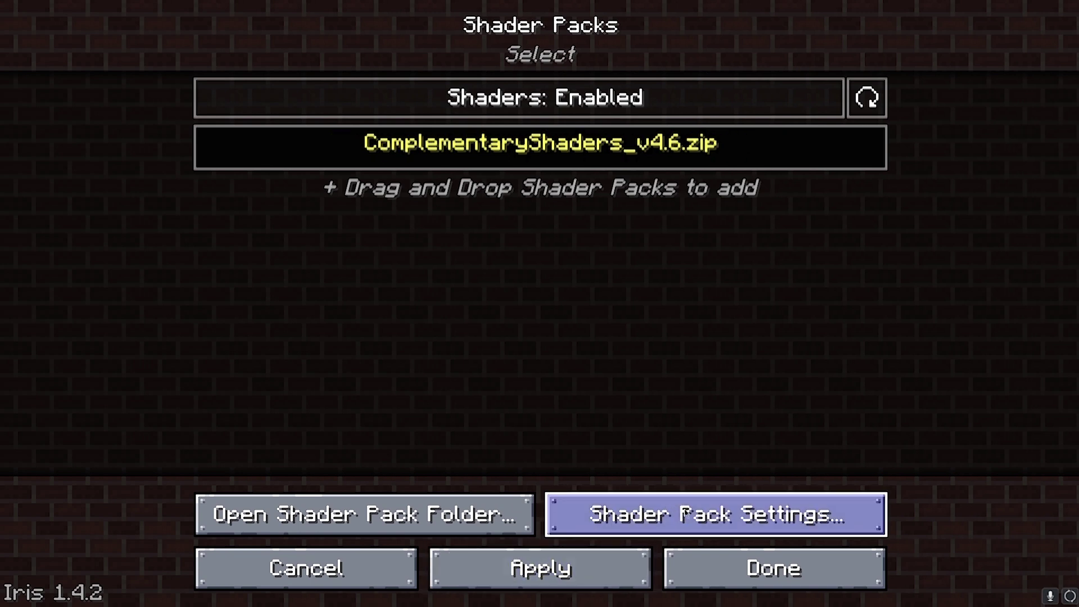
Open the settings of ComplementaryShaders_v4.6.zip and set its profile to Extreme
click(672, 517)
click(774, 222)
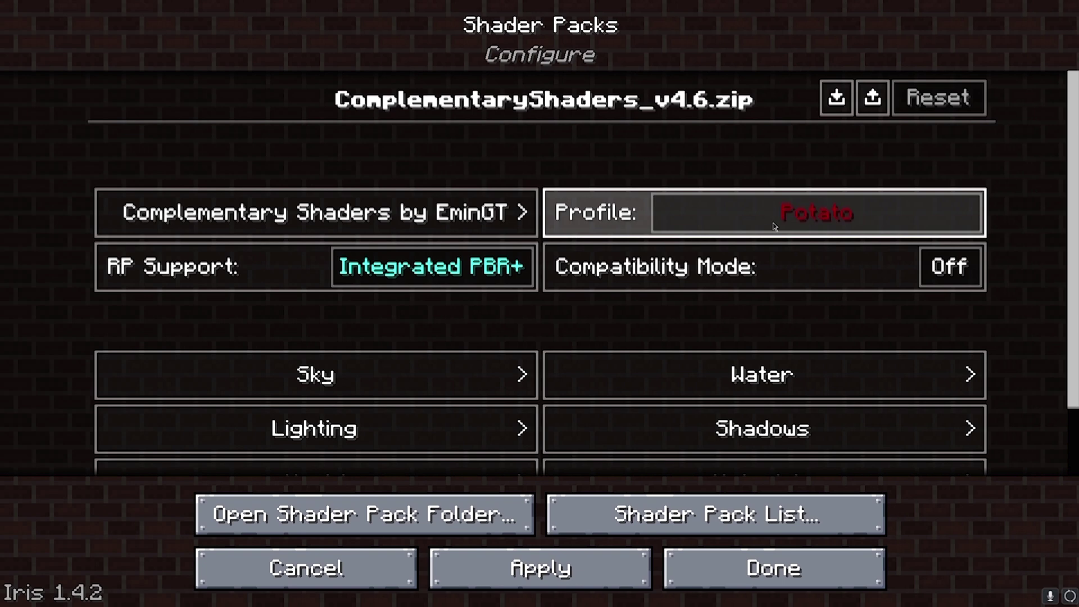
click(778, 218)
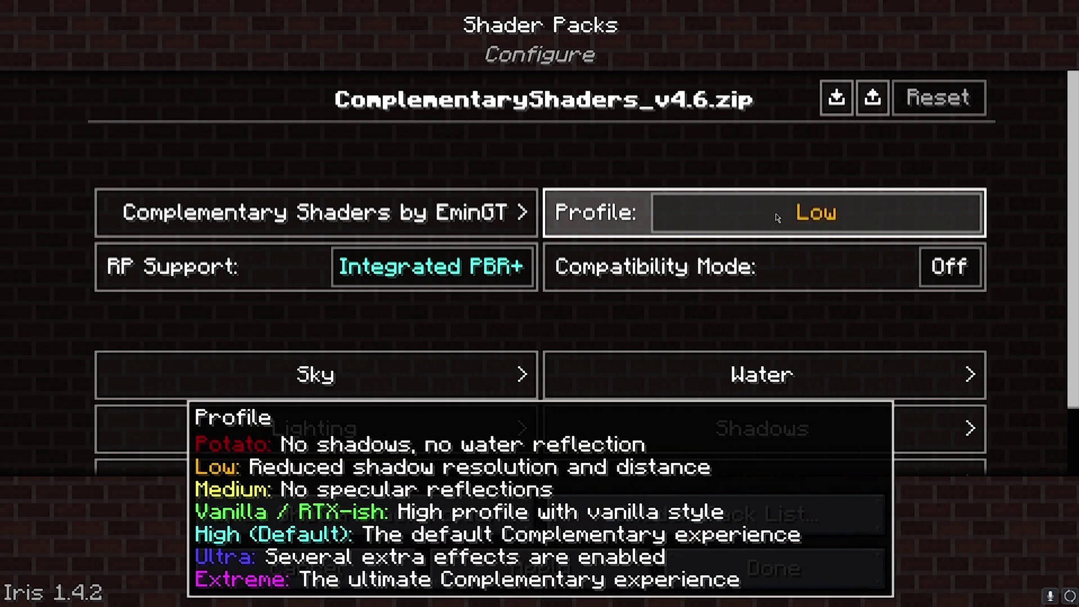
click(778, 216)
click(778, 215)
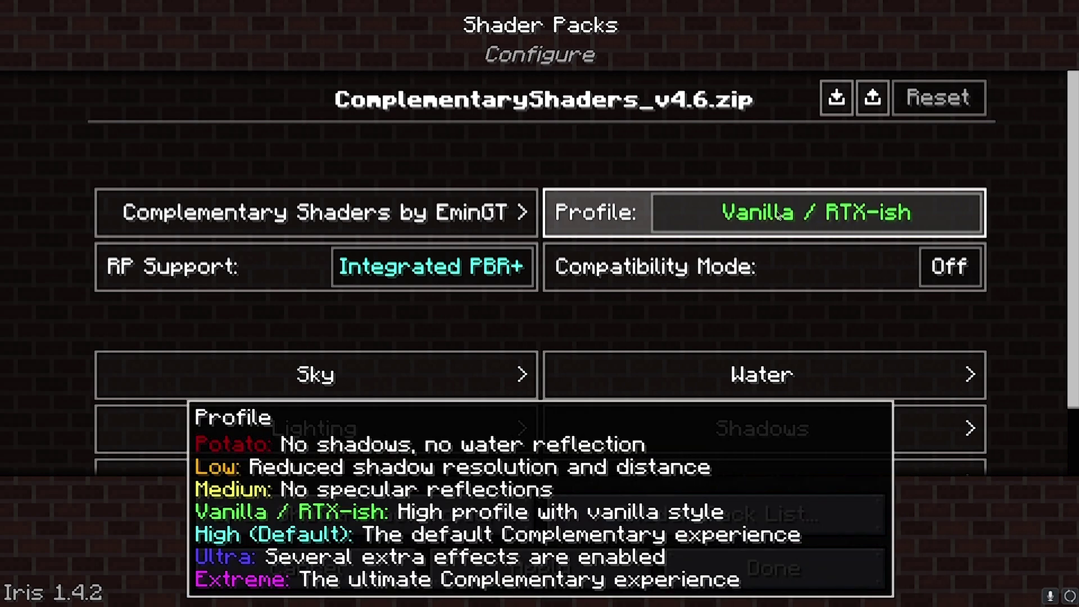
click(779, 214)
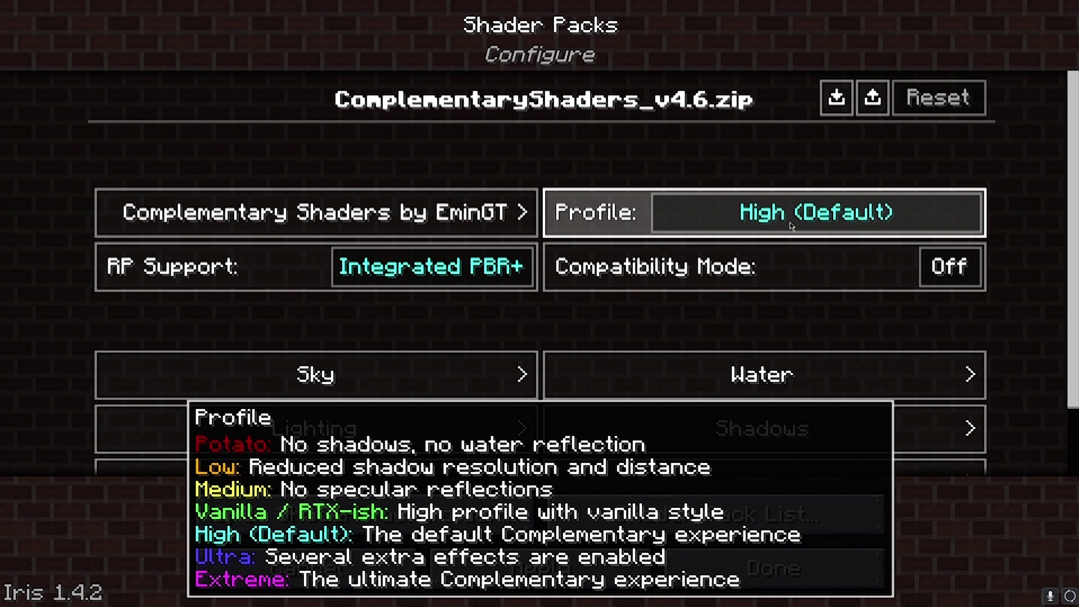
click(791, 226)
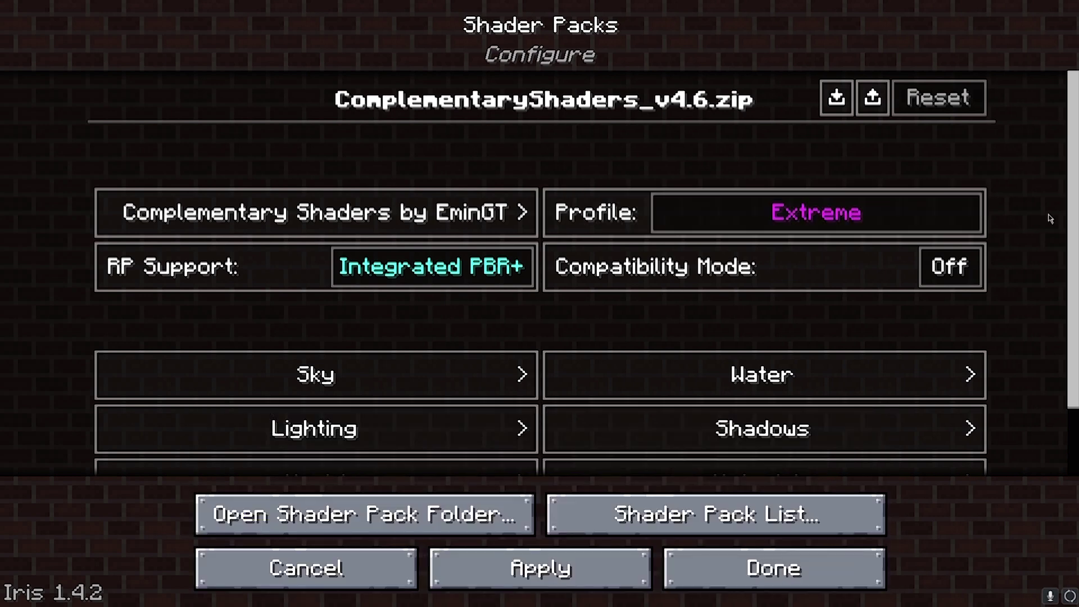
Look through the Complementary shader's setting categories, examine the Sky settings, and return to the category overview
scroll(1015, 267, down, 3)
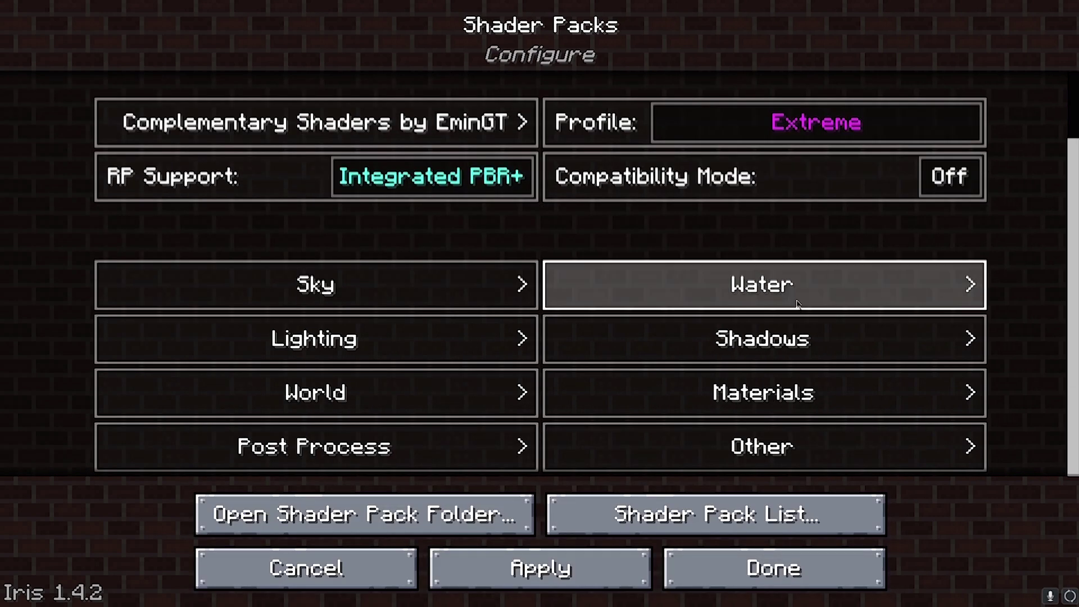
click(355, 307)
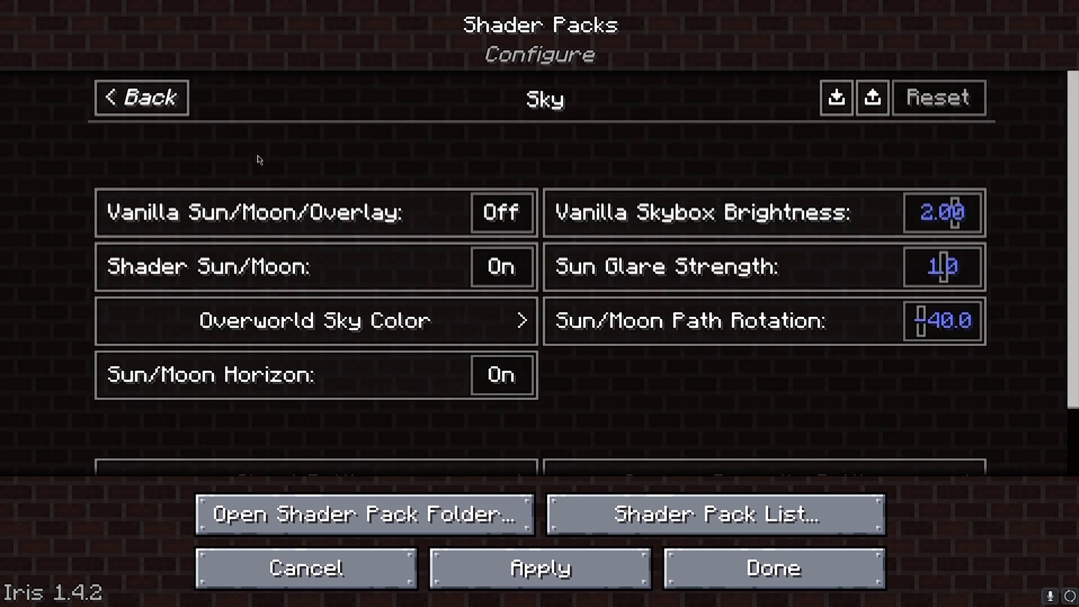
click(159, 110)
scroll(776, 331, down, 3)
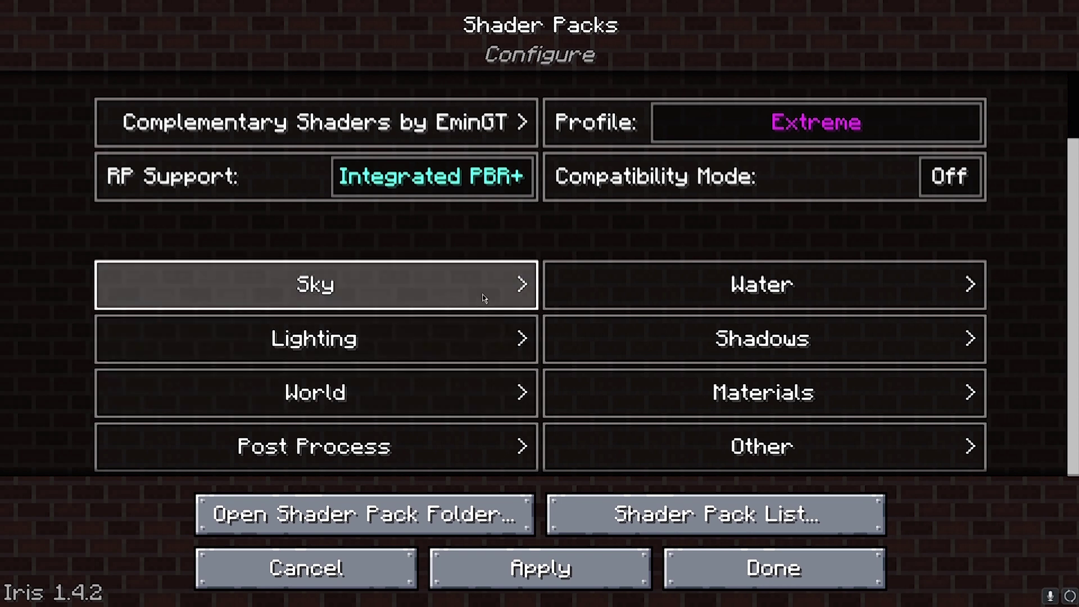
Confirm the shader pack configuration and close the video settings and options to return to the title screen
click(774, 570)
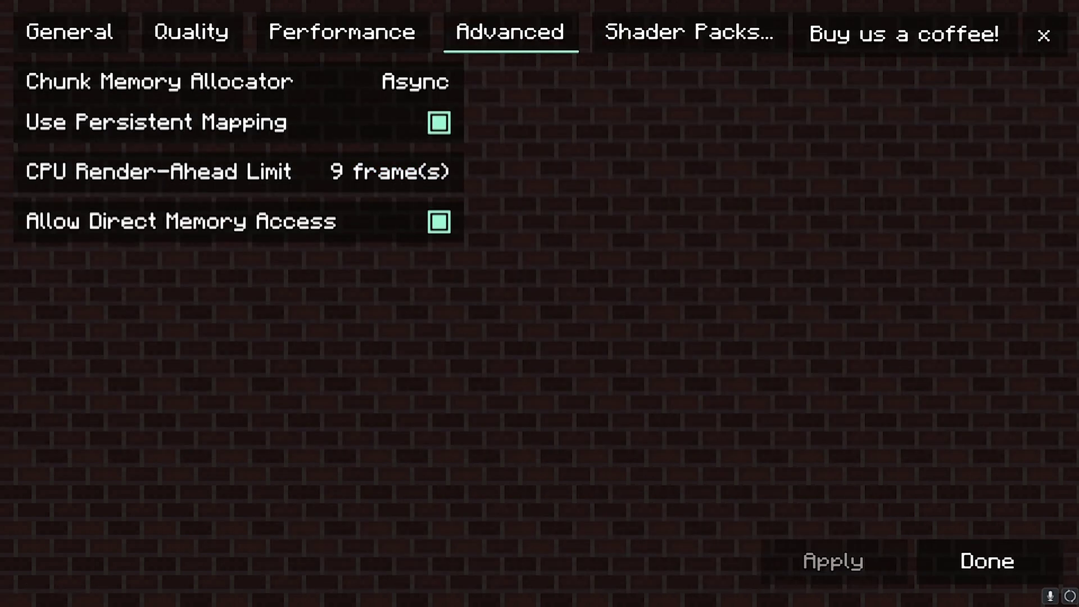
click(988, 562)
click(655, 519)
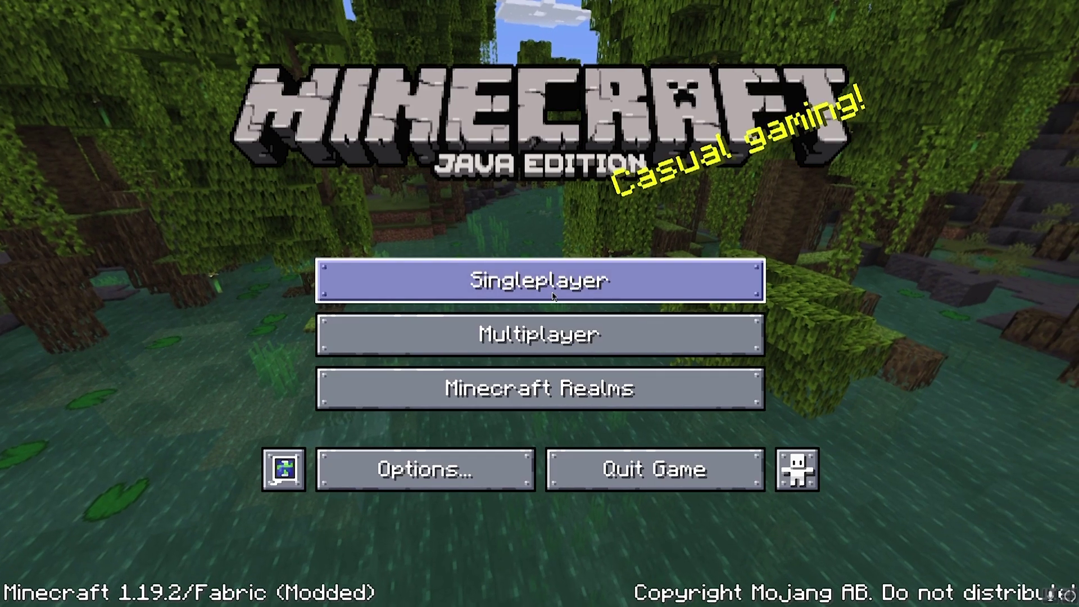
Join the mc.theRoyalCraftBD.com multiplayer server, switch to the front-facing third-person view and hide the HUD
click(554, 334)
click(258, 134)
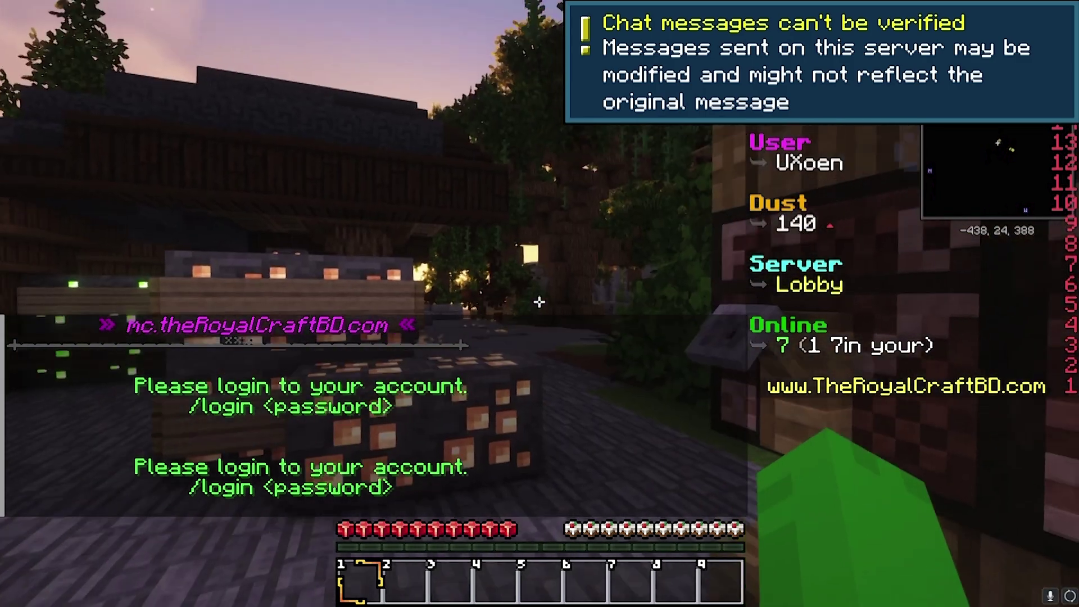
key(F5)
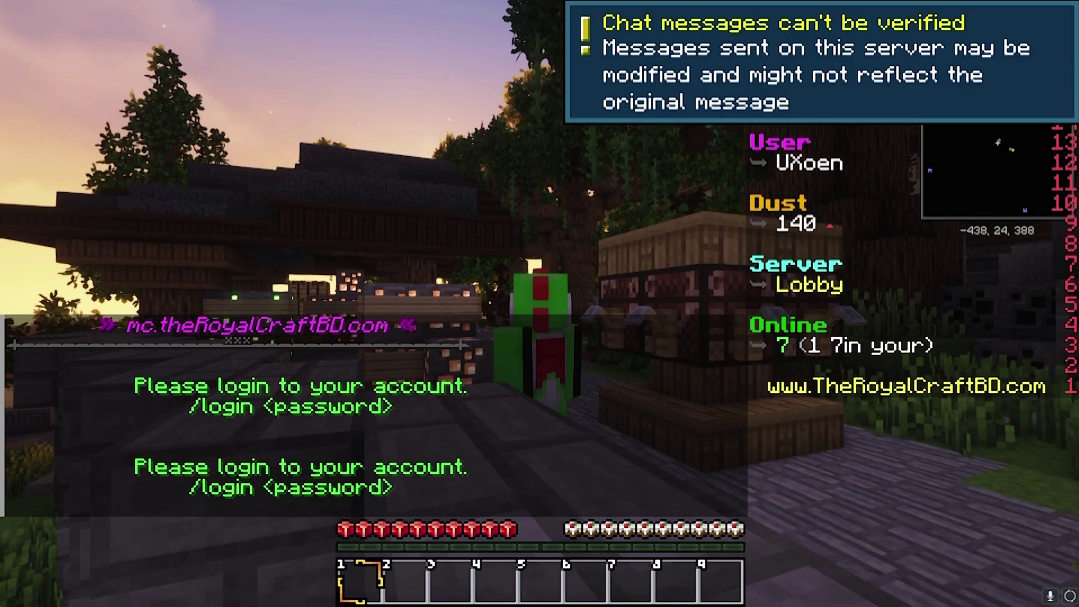
key(F5)
key(F1)
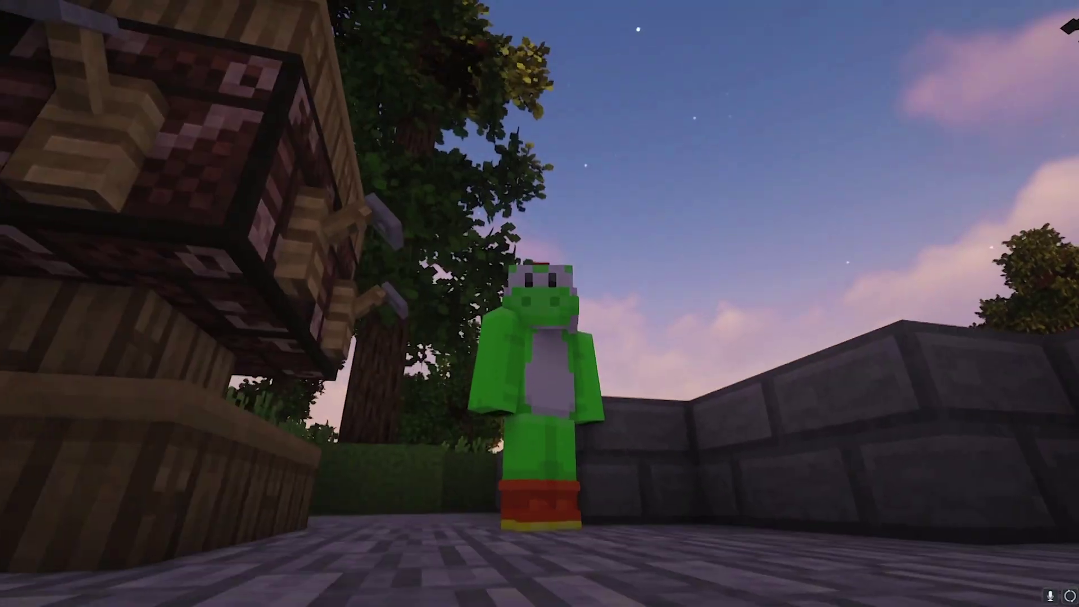